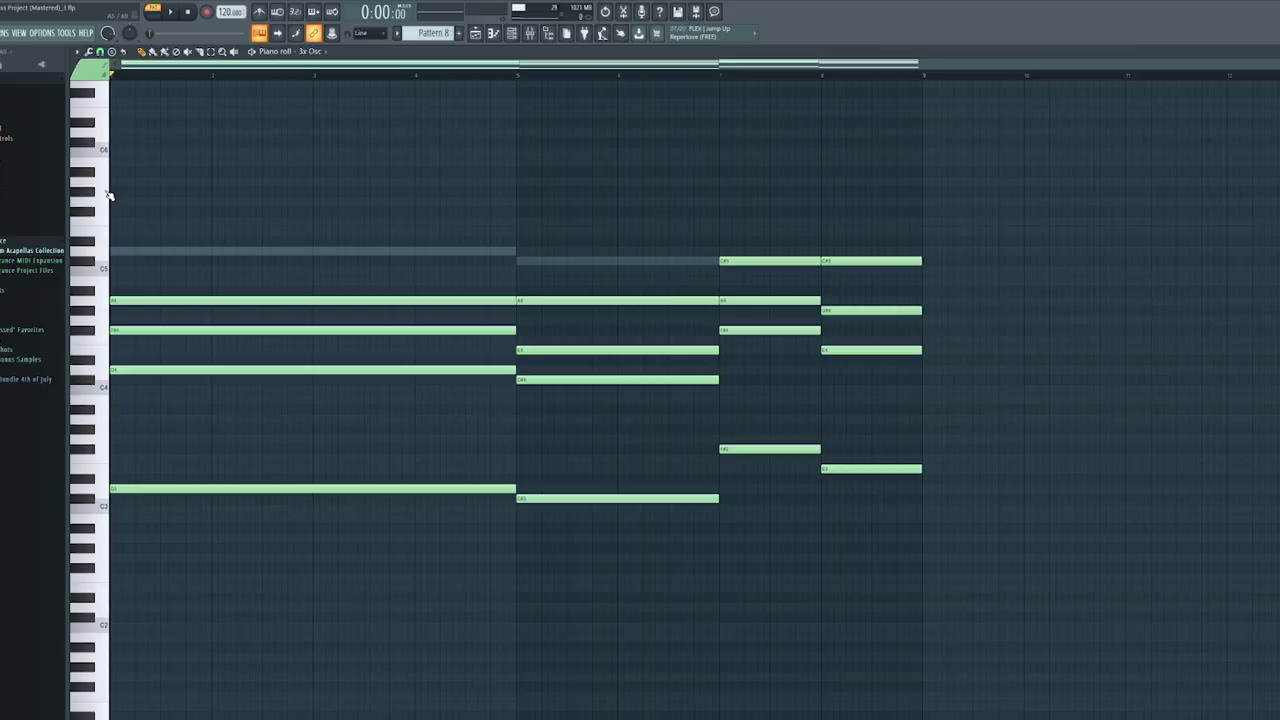
Step: Play the original Pattern 8 chord progression through its basic 3x Osc instrument
{"action": "key", "text": "space"}
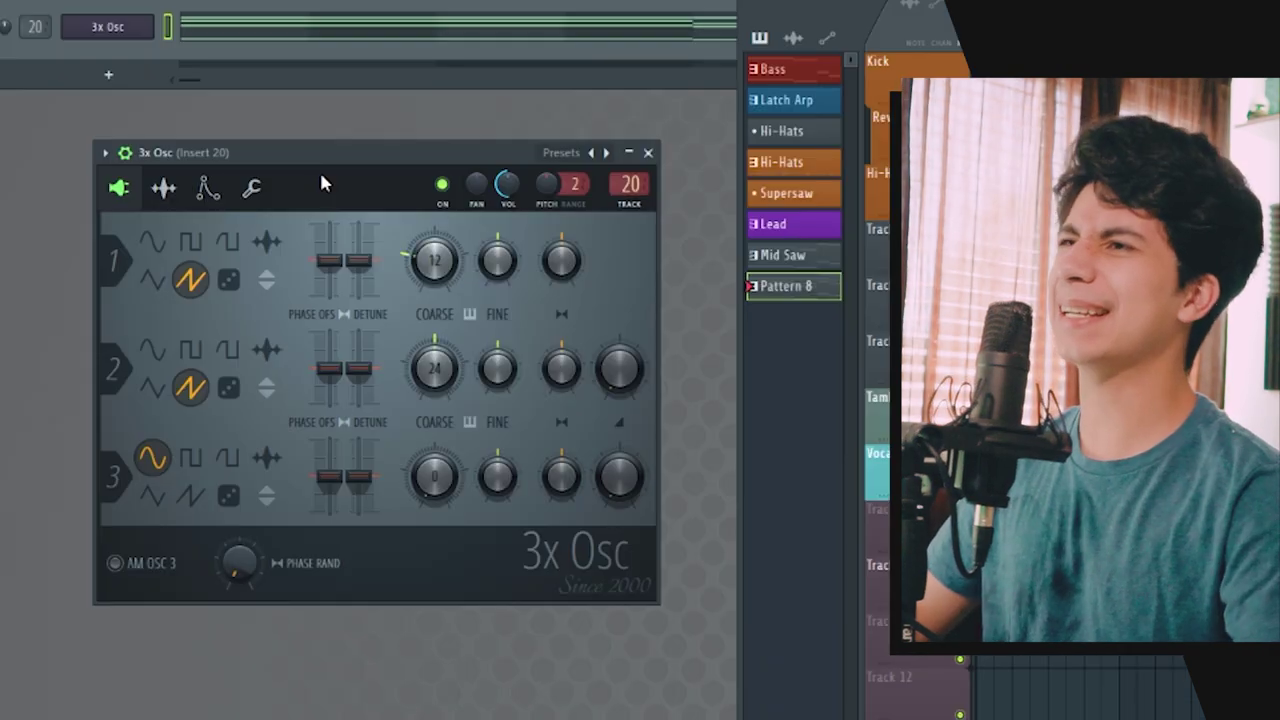
{"action": "left_click_drag", "start_coordinate": [333, 153], "coordinate": [406, 122]}
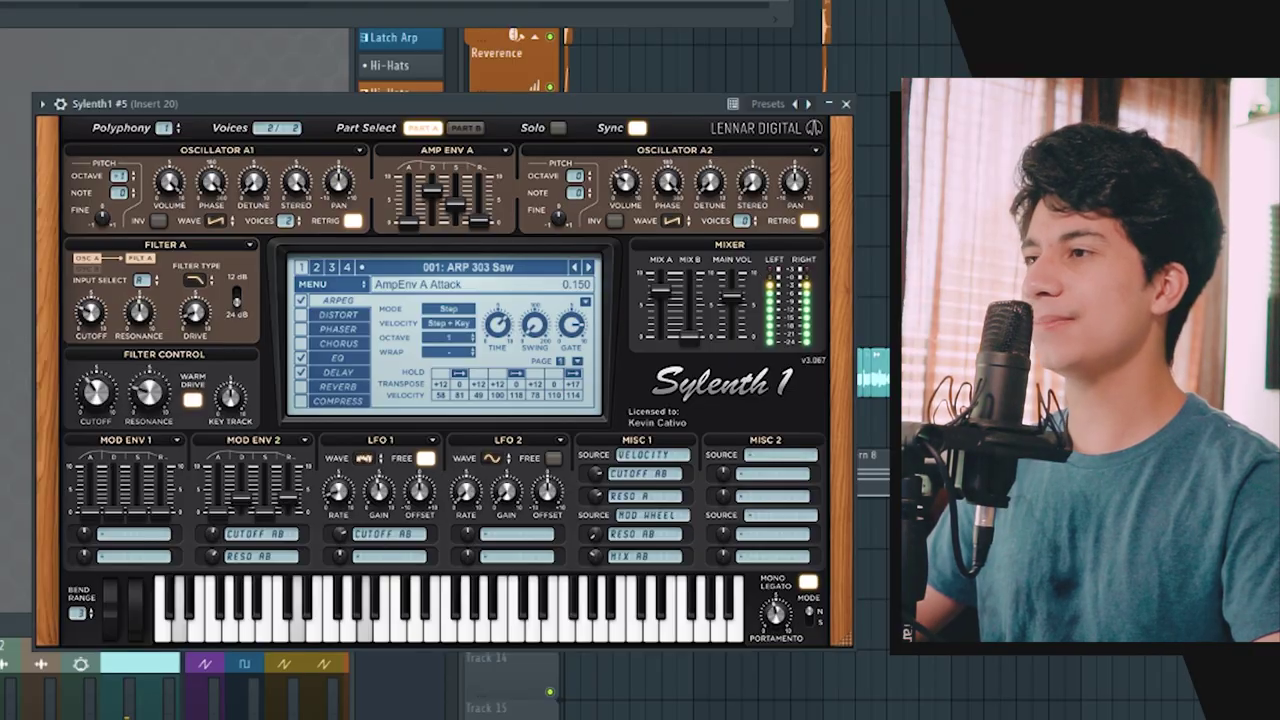
Step: Clear the Sylenth1 factory bank to start from an initialized preset
{"action": "left_click", "coordinate": [298, 283]}
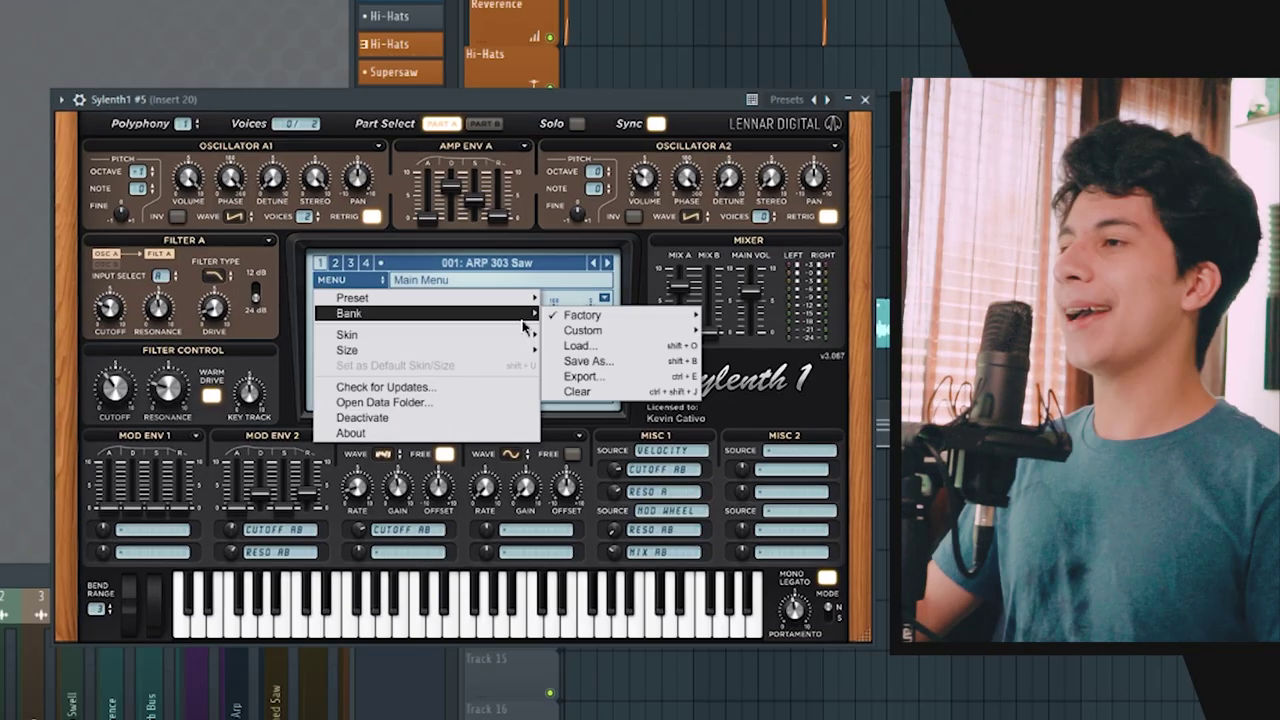
{"action": "mouse_move", "coordinate": [465, 303]}
{"action": "left_click", "coordinate": [589, 391]}
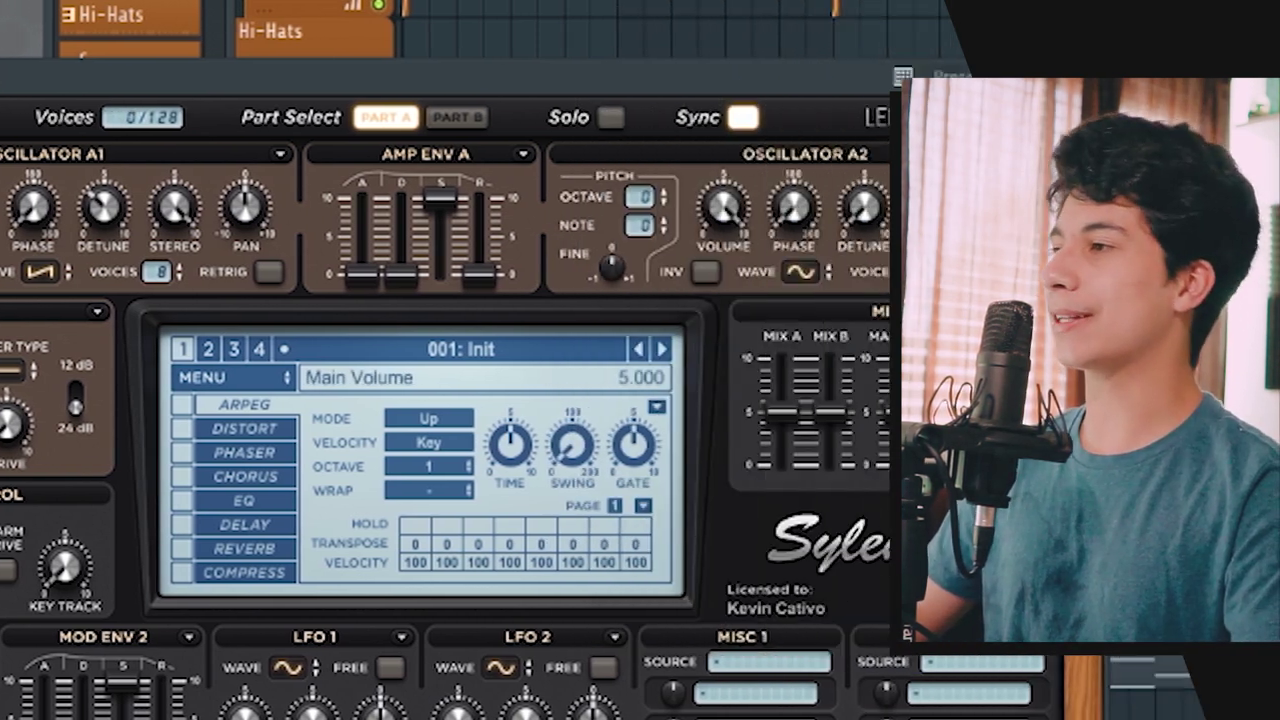
Step: Set oscillator A2 to a saw wave with 8 voices at octave +1, disable its retrigger and adjust its detune
{"action": "left_click", "coordinate": [750, 272]}
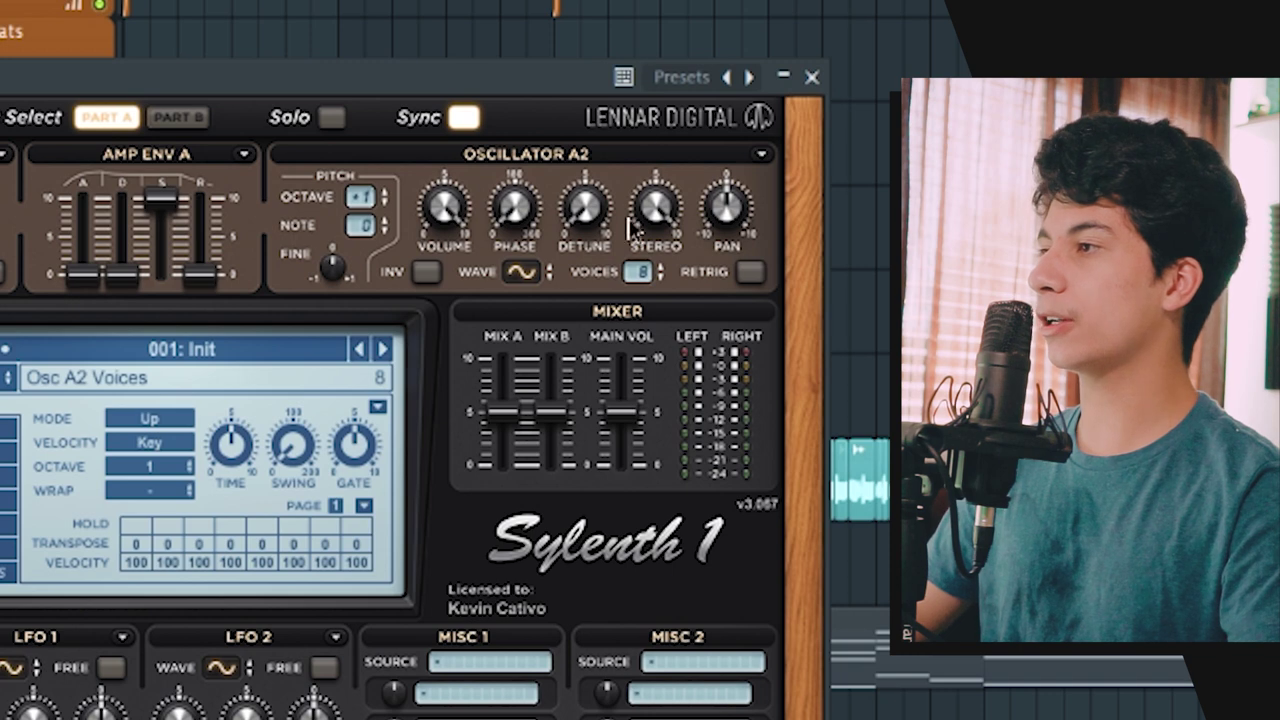
{"action": "left_click", "coordinate": [520, 274]}
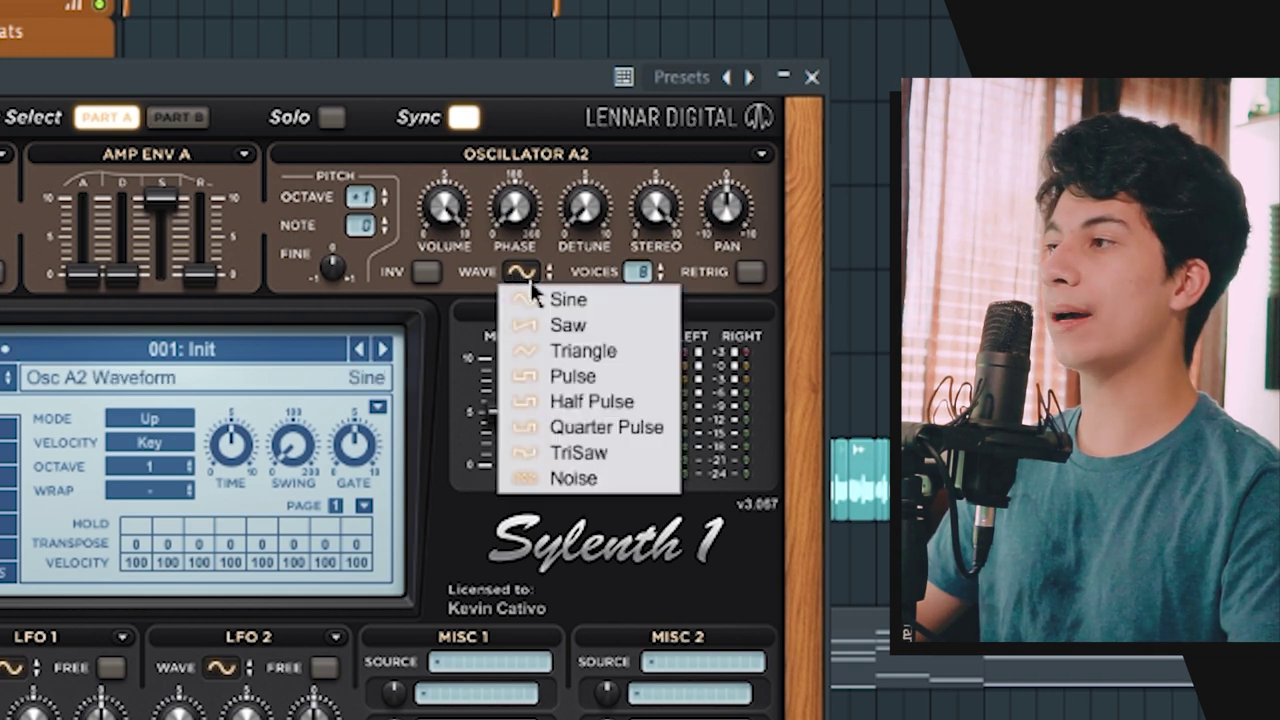
{"action": "left_click", "coordinate": [566, 326]}
{"action": "left_click_drag", "start_coordinate": [564, 79], "coordinate": [597, 76]}
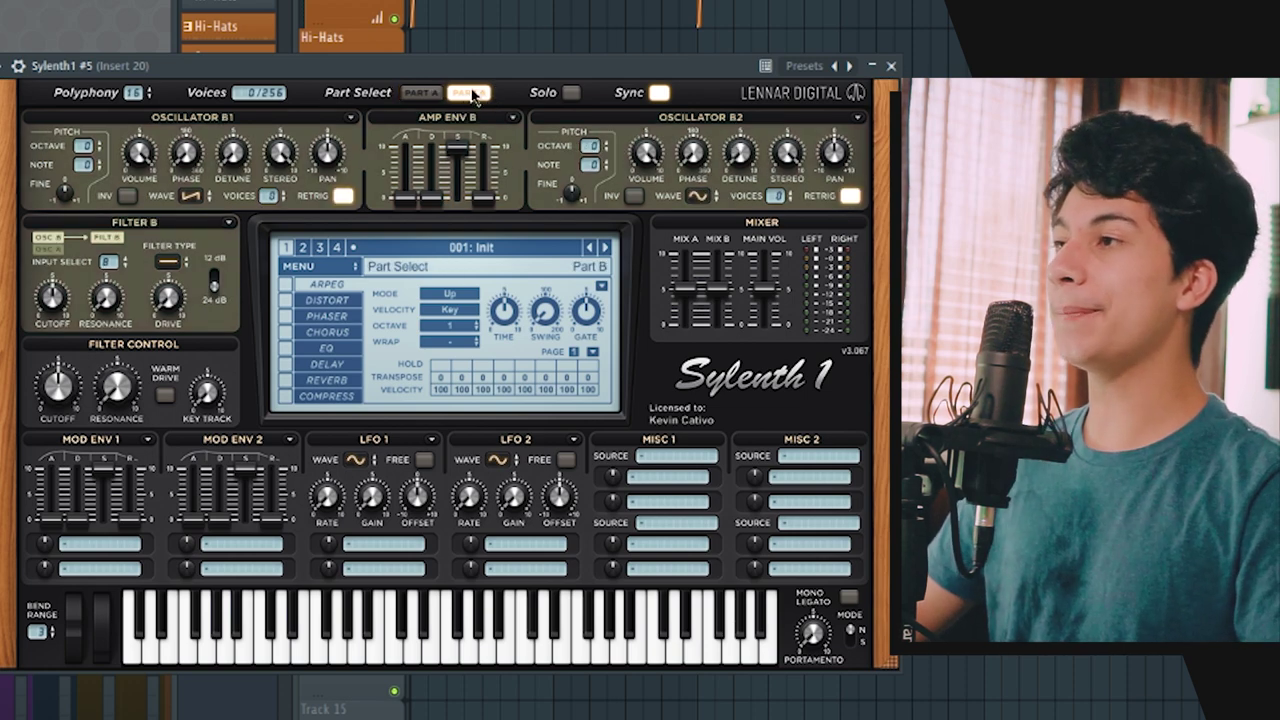
Step: Switch to Part B and raise the voices of oscillator B1 to 8
{"action": "left_click", "coordinate": [479, 95]}
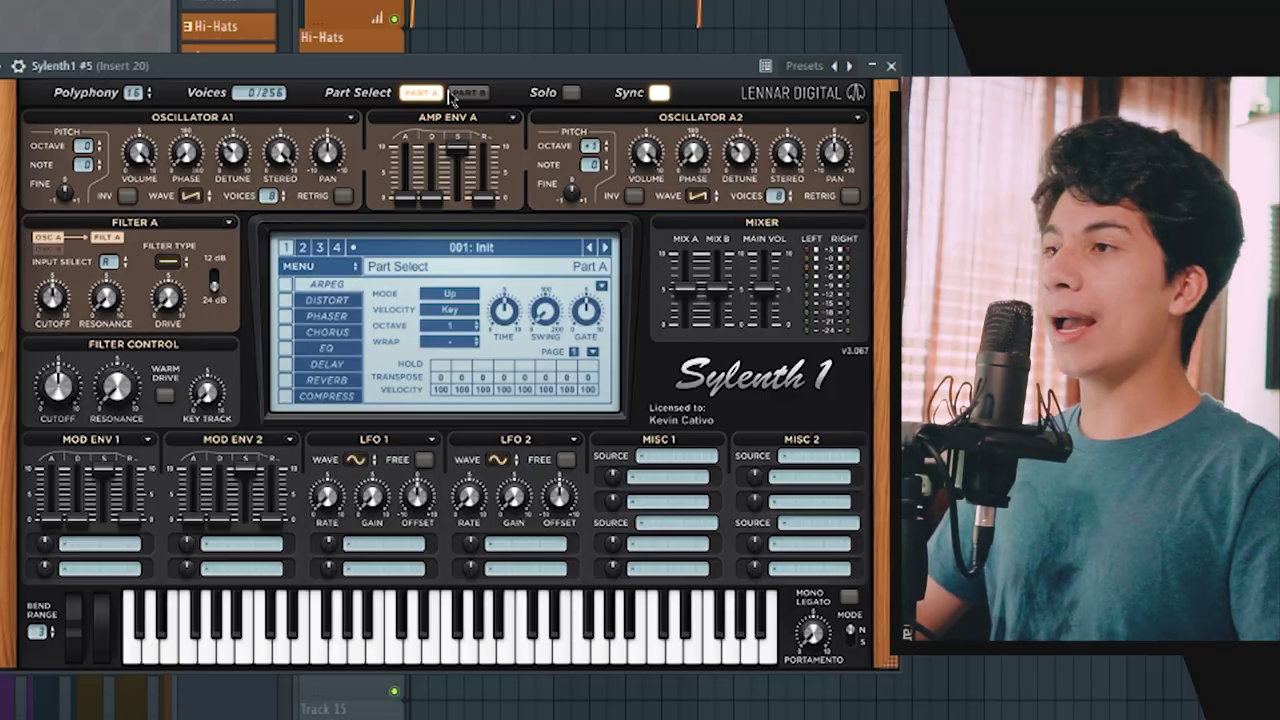
{"action": "left_click", "coordinate": [455, 93]}
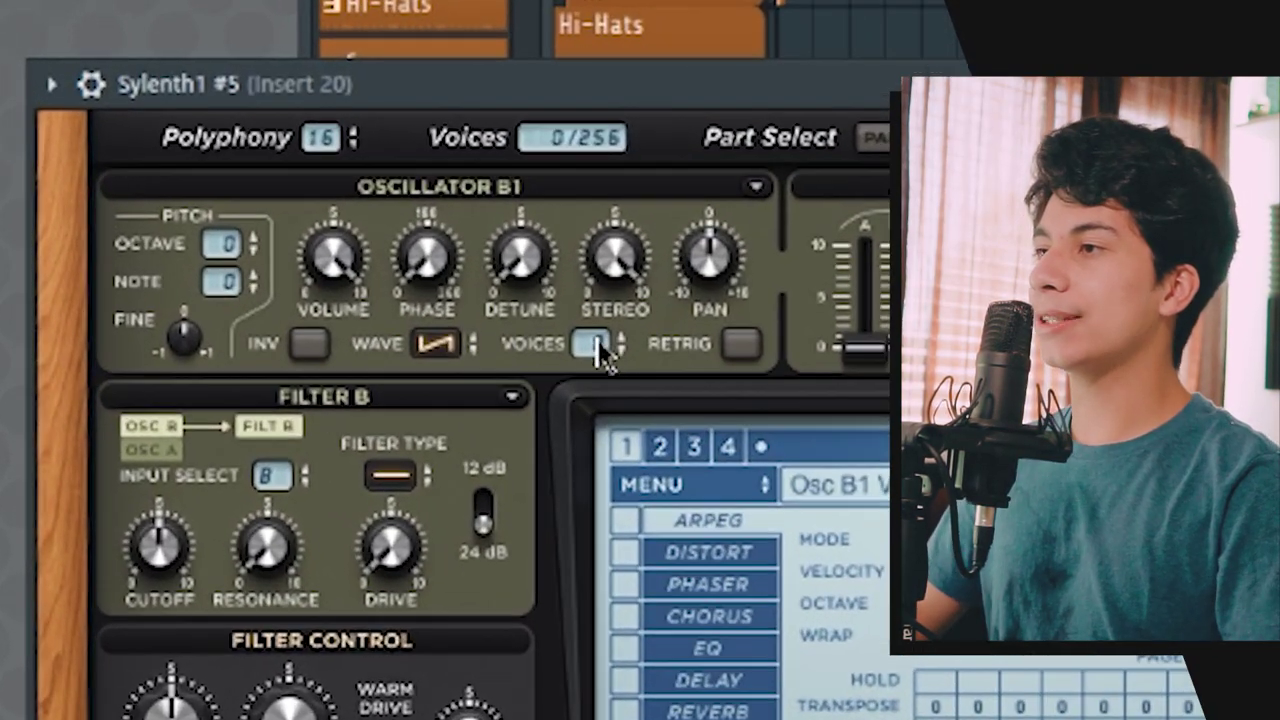
{"action": "left_click_drag", "start_coordinate": [603, 352], "coordinate": [645, 5]}
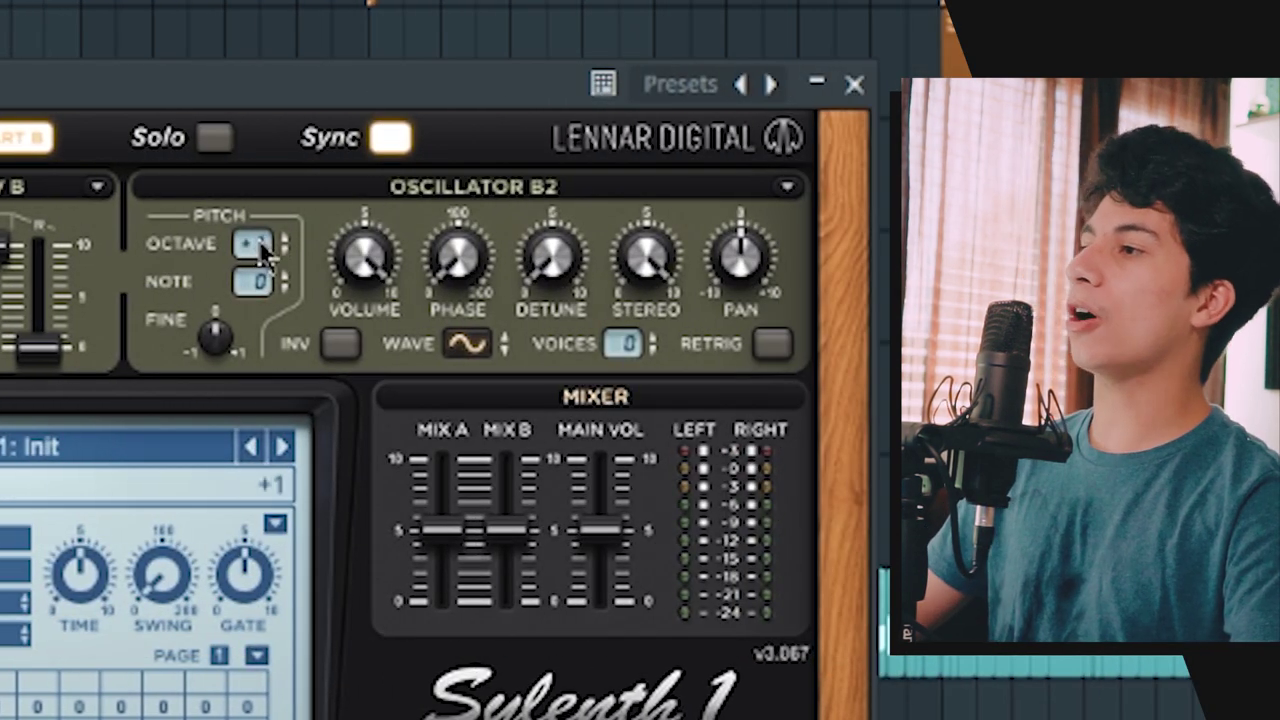
Step: Set oscillator B2 to a saw wave with 8 voices, lower its detune, and return to Part A
{"action": "left_click", "coordinate": [490, 341]}
{"action": "left_click", "coordinate": [523, 414]}
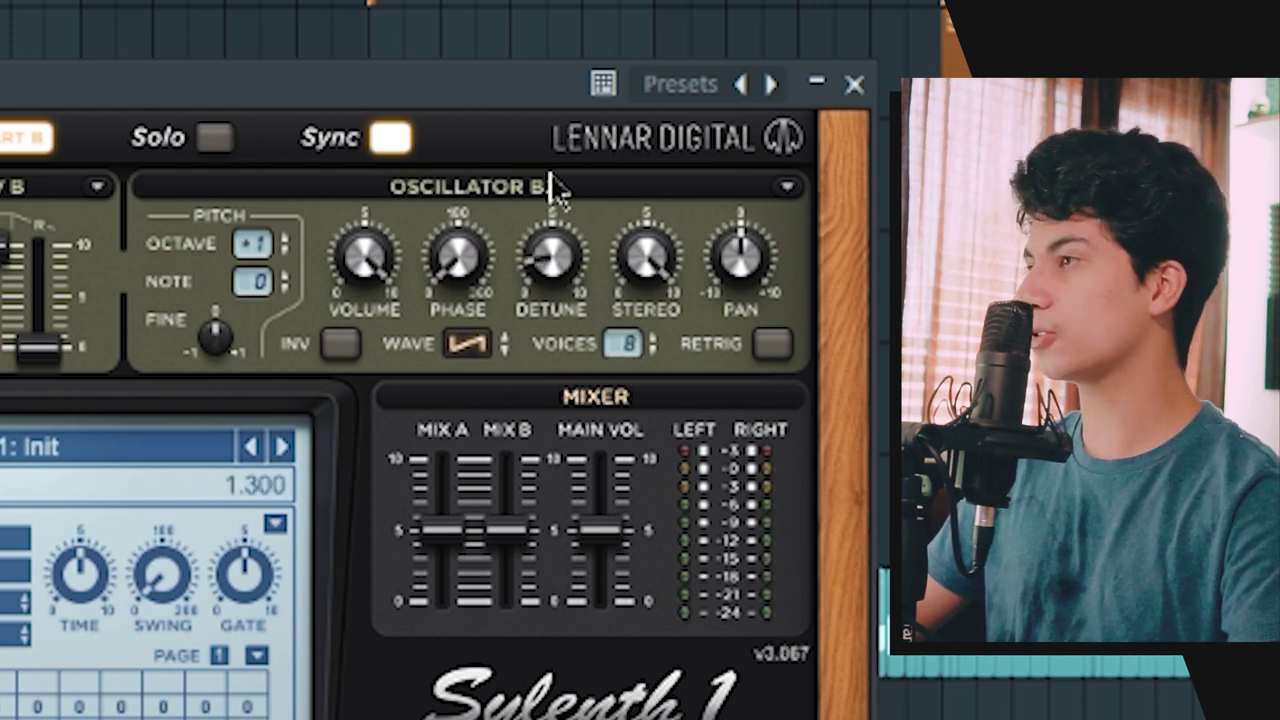
{"action": "left_click_drag", "start_coordinate": [568, 12], "coordinate": [570, 5]}
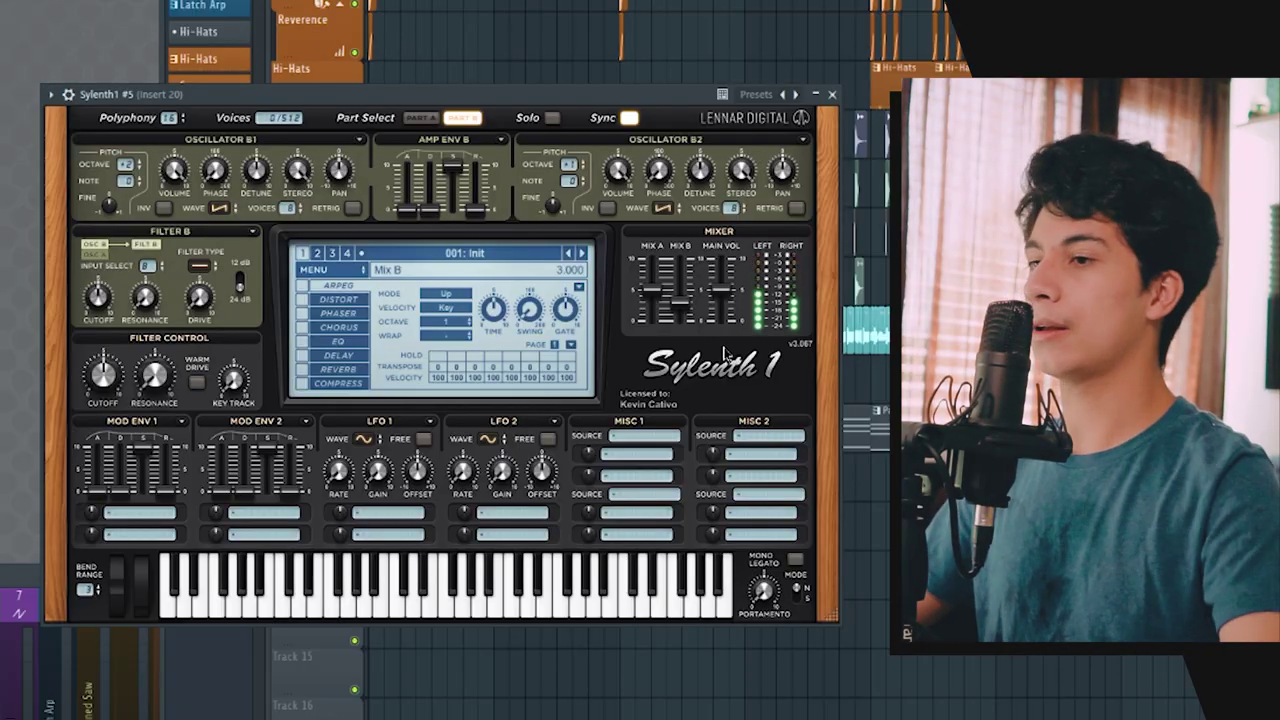
{"action": "left_click", "coordinate": [421, 117]}
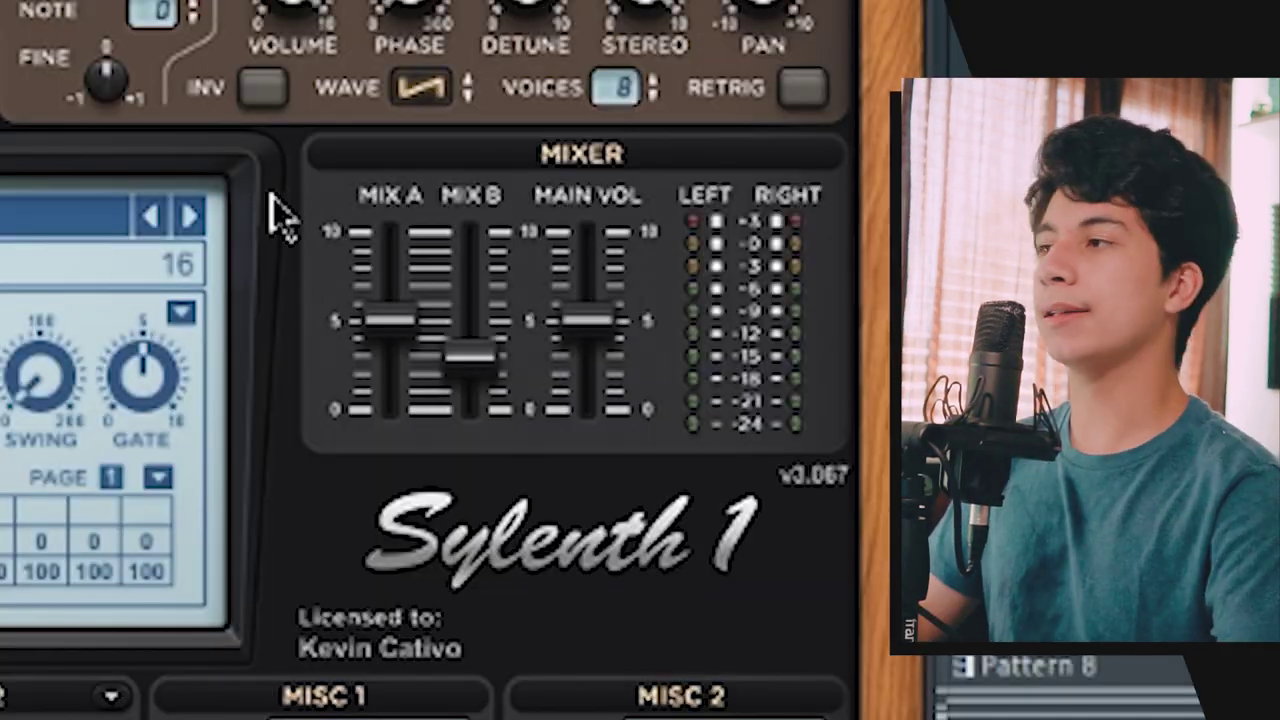
{"action": "mouse_move", "coordinate": [738, 322]}
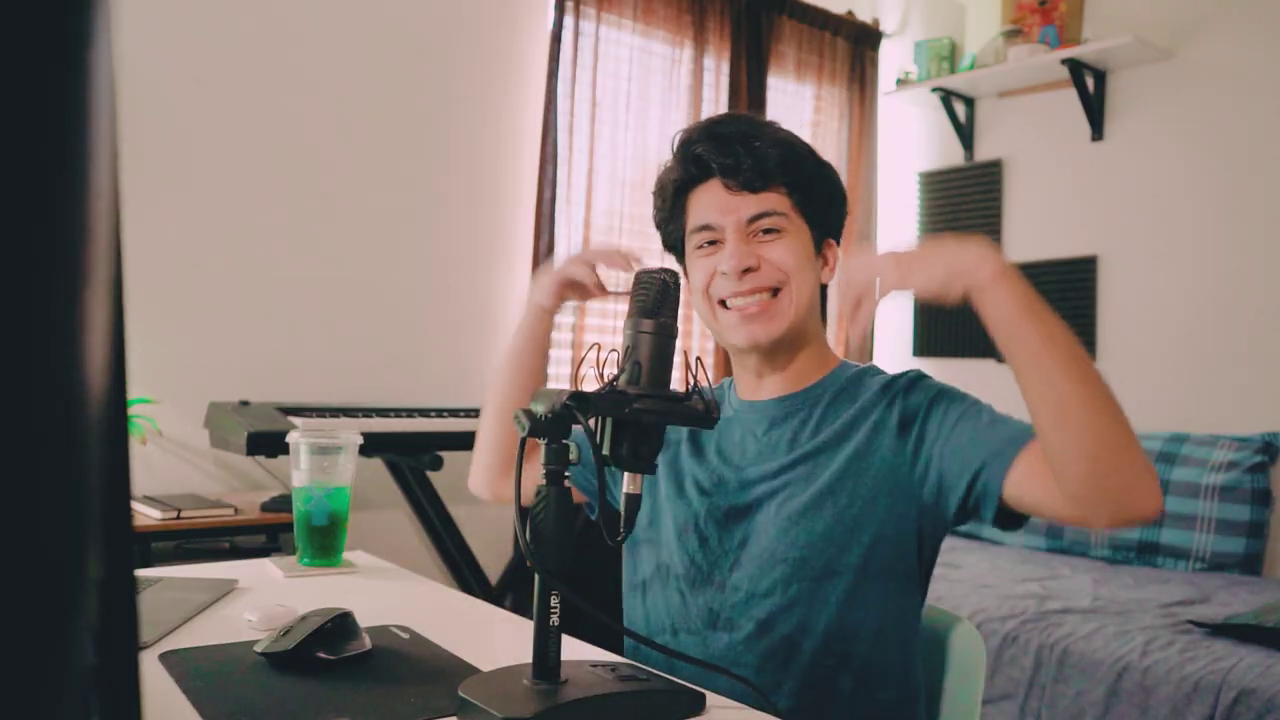
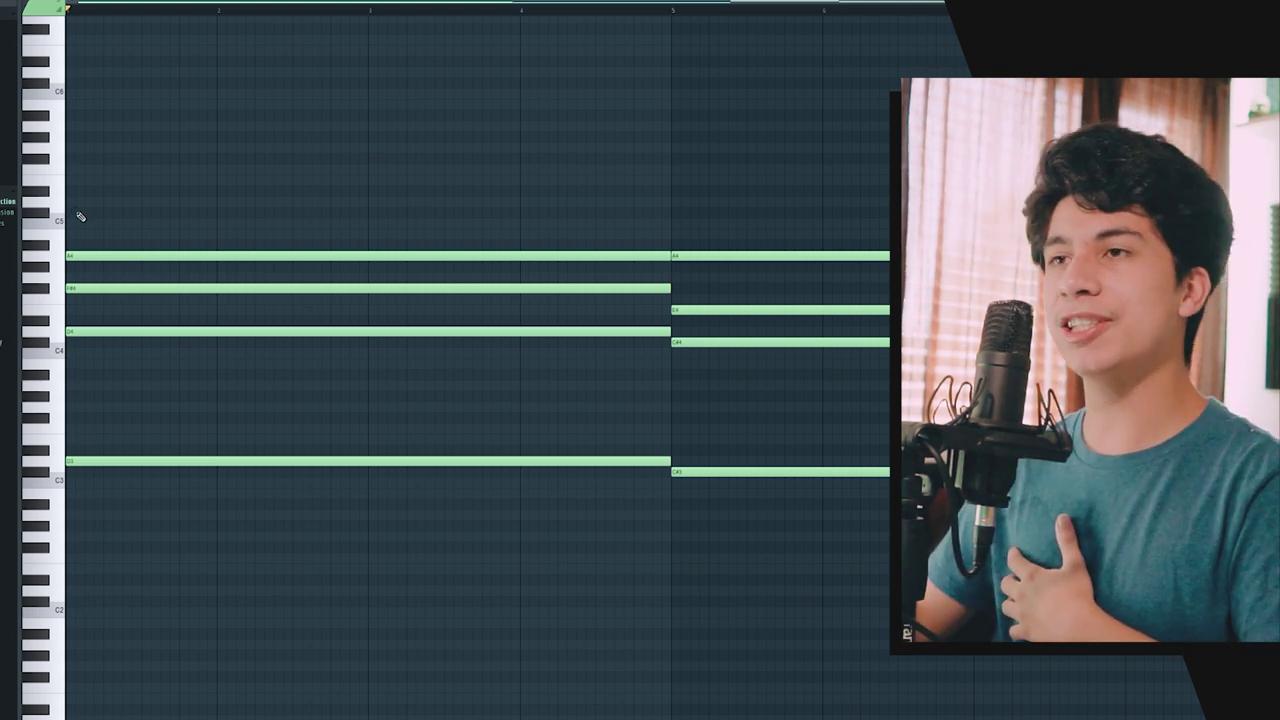
Step: Add C#5 and E5 notes on top of the first chord and play it back
{"action": "left_click", "coordinate": [34, 213]}
{"action": "left_click", "coordinate": [33, 184]}
{"action": "key", "text": "space"}
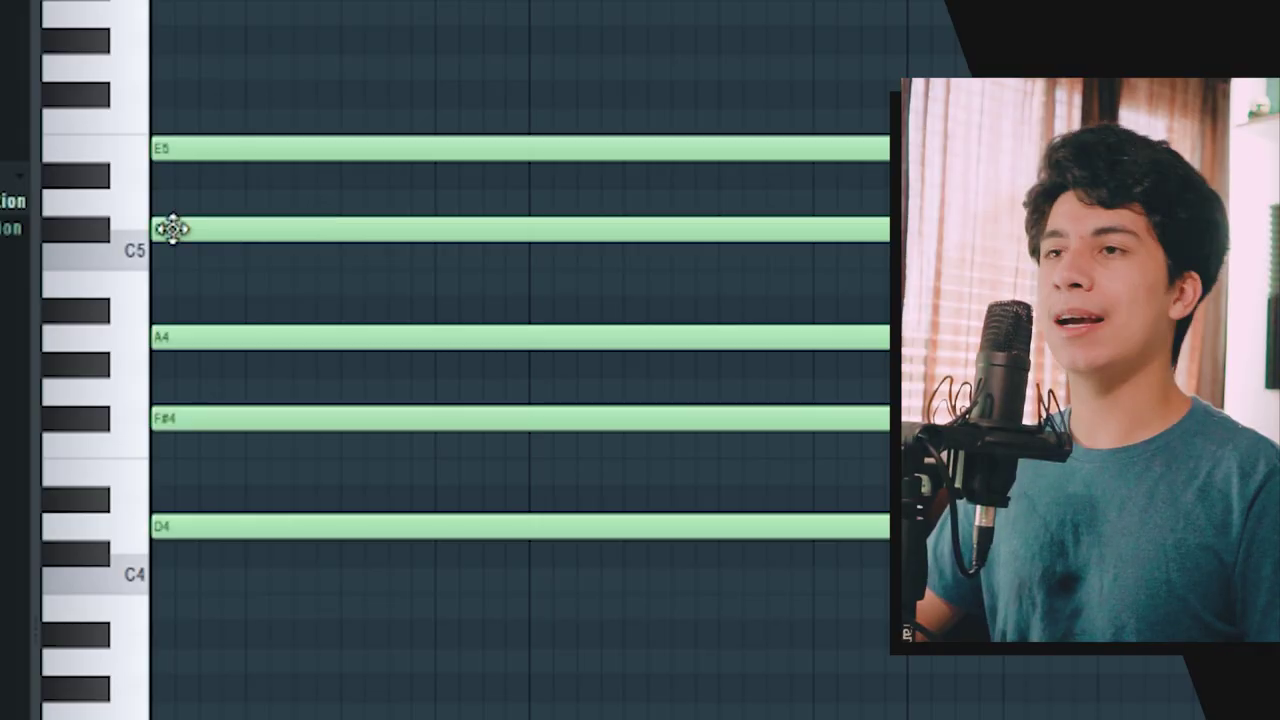
{"action": "key", "text": "space"}
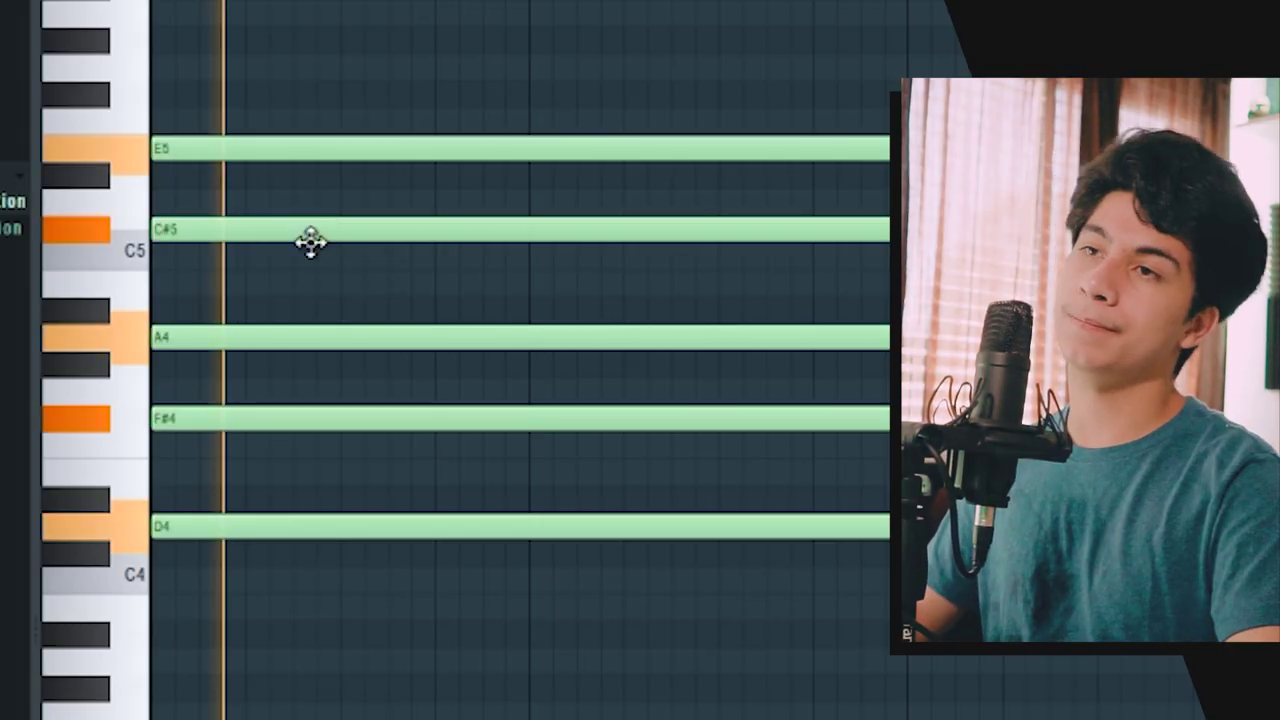
{"action": "key", "text": "space"}
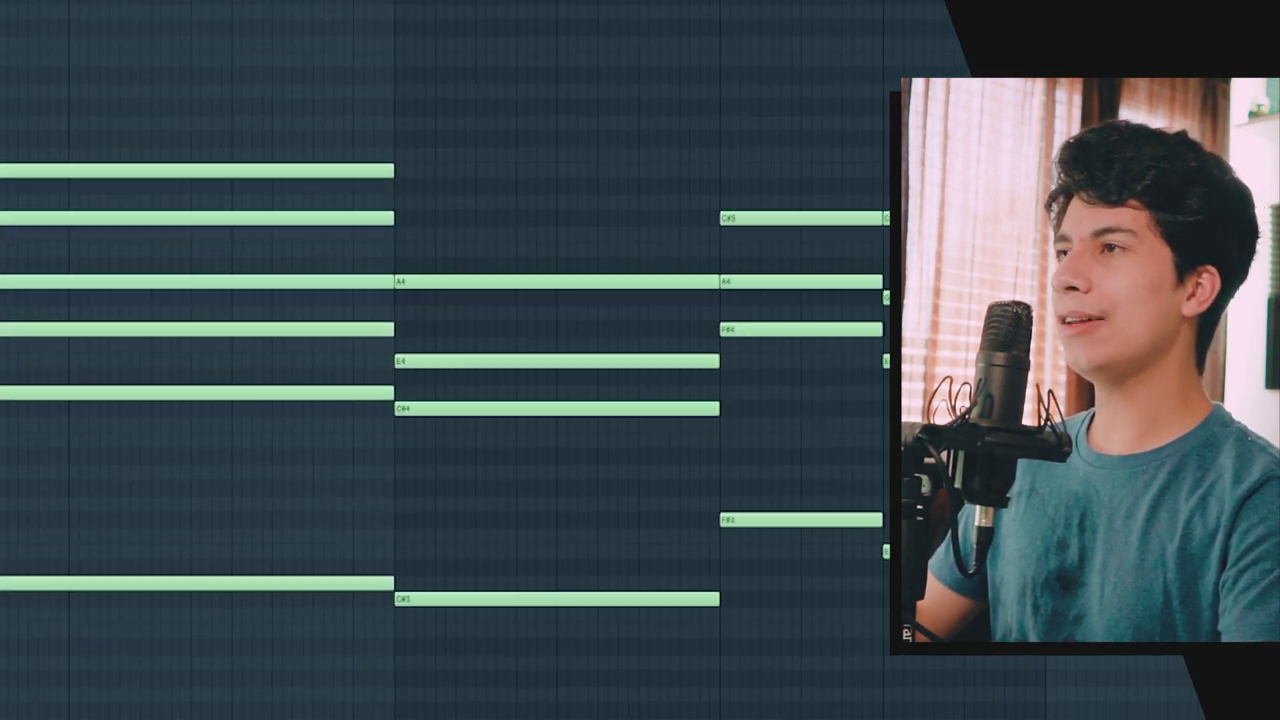
Step: Select the second chord's time range in the piano roll and listen to the unedited chord
{"action": "left_click_drag", "start_coordinate": [210, 4], "coordinate": [418, 4]}
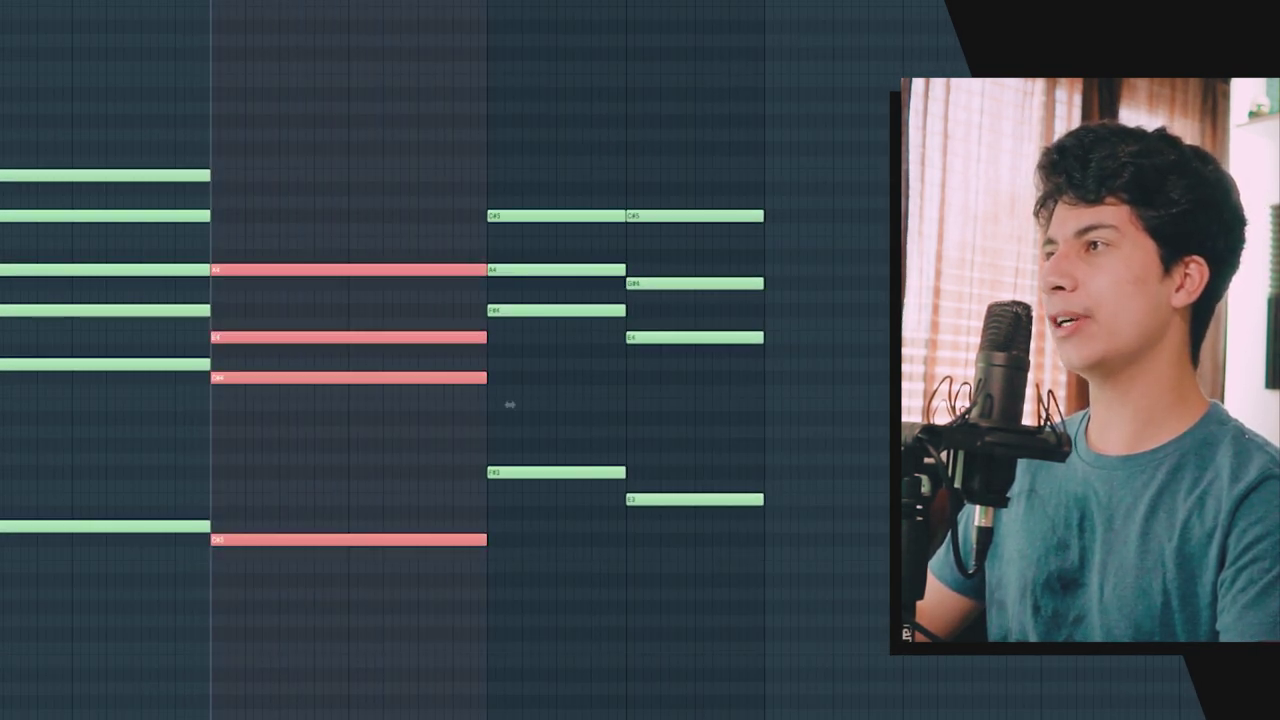
{"action": "scroll", "coordinate": [337, 220], "scroll_direction": "up", "scroll_amount": 6}
{"action": "left_click", "coordinate": [309, 320]}
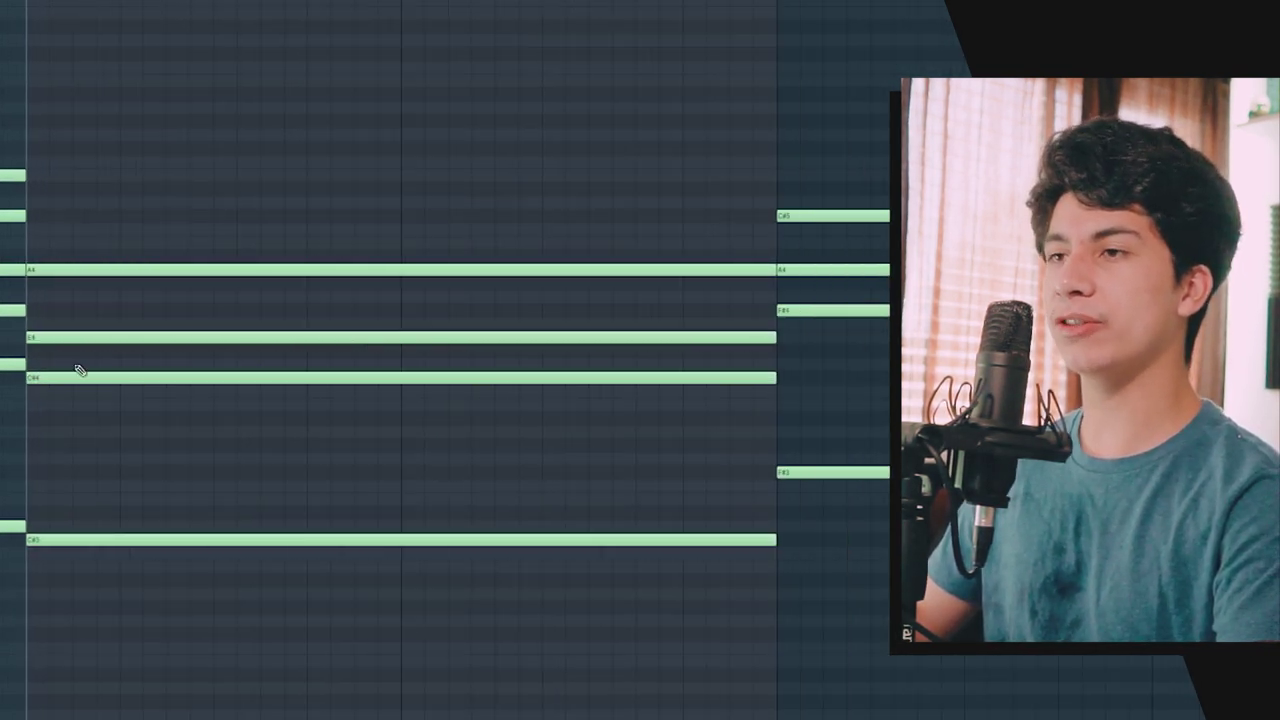
{"action": "scroll", "coordinate": [80, 371], "scroll_direction": "down", "scroll_amount": 1}
{"action": "key", "text": "space"}
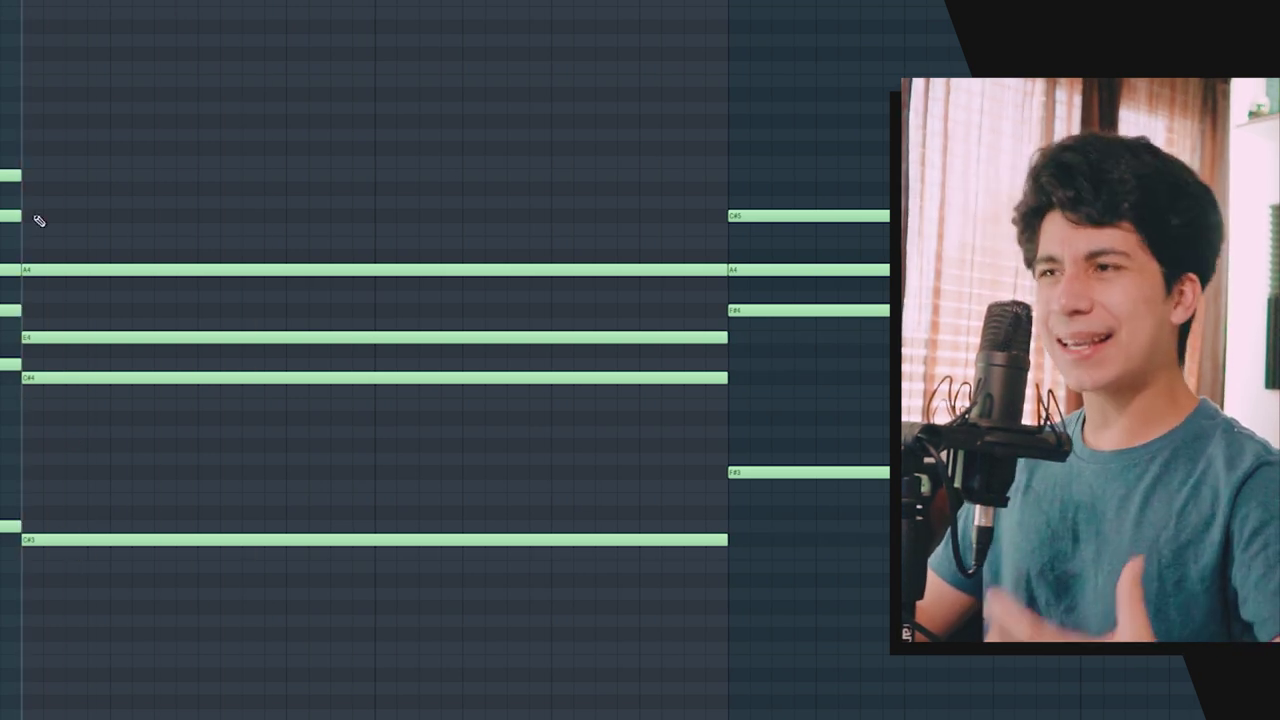
Step: Add G#4, B4 and E5 to the second chord, delete its C#4 note, and play it back
{"action": "left_click", "coordinate": [25, 285]}
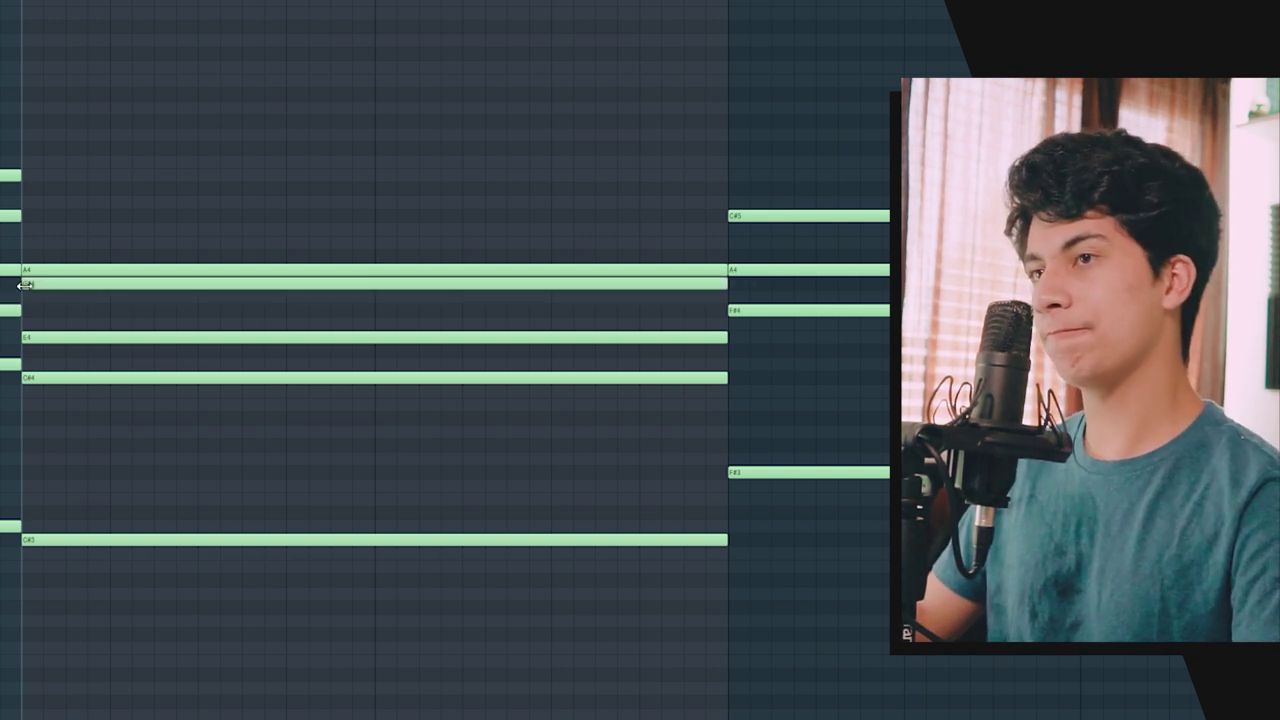
{"action": "left_click", "coordinate": [30, 243]}
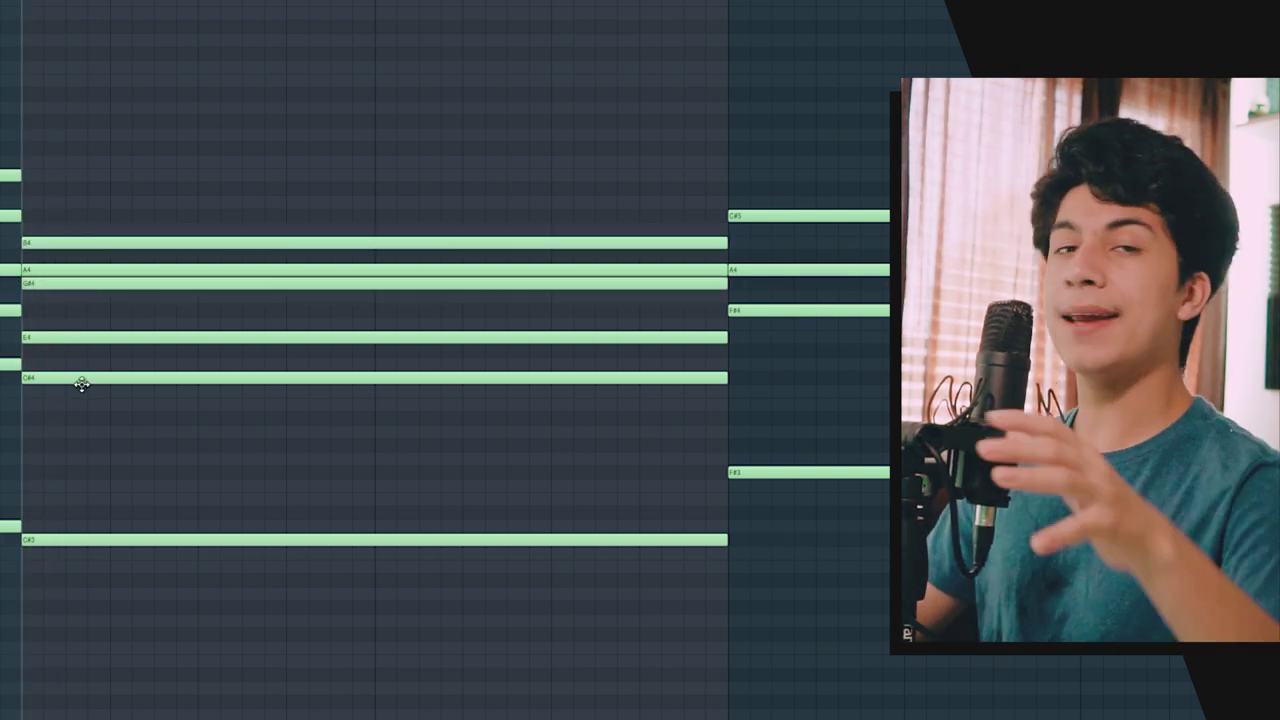
{"action": "right_click", "coordinate": [82, 380]}
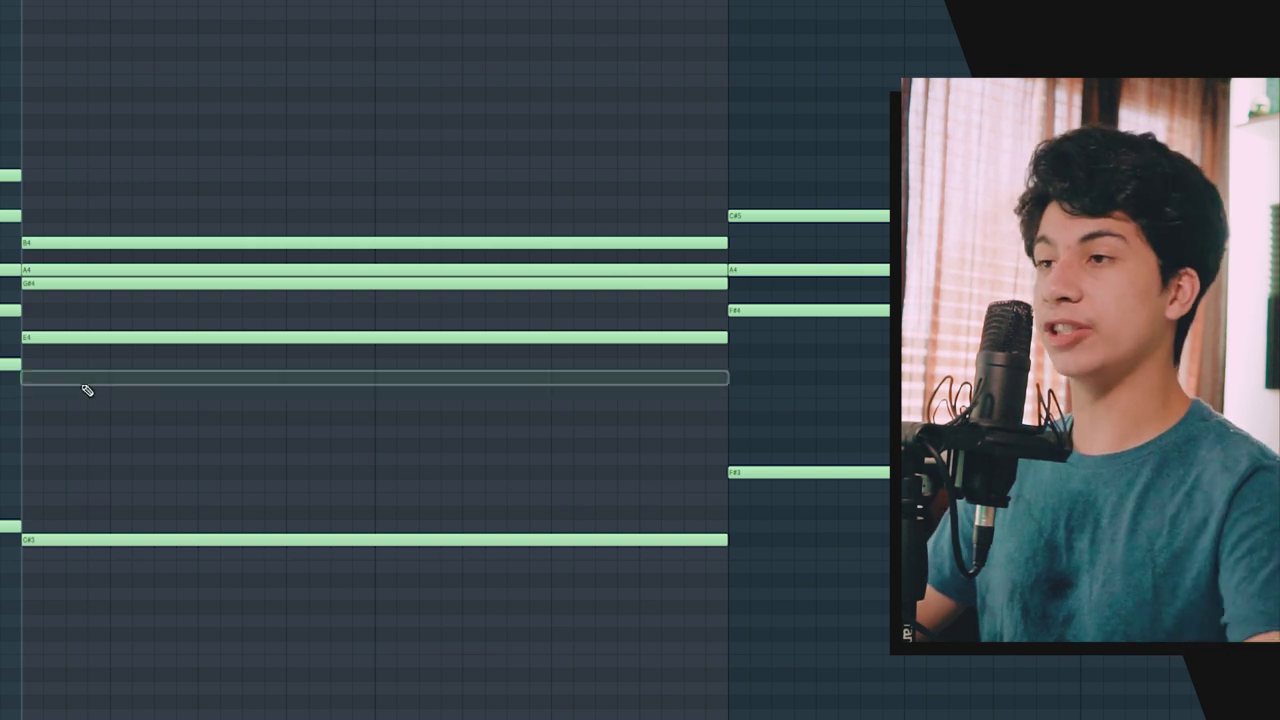
{"action": "left_click", "coordinate": [30, 176]}
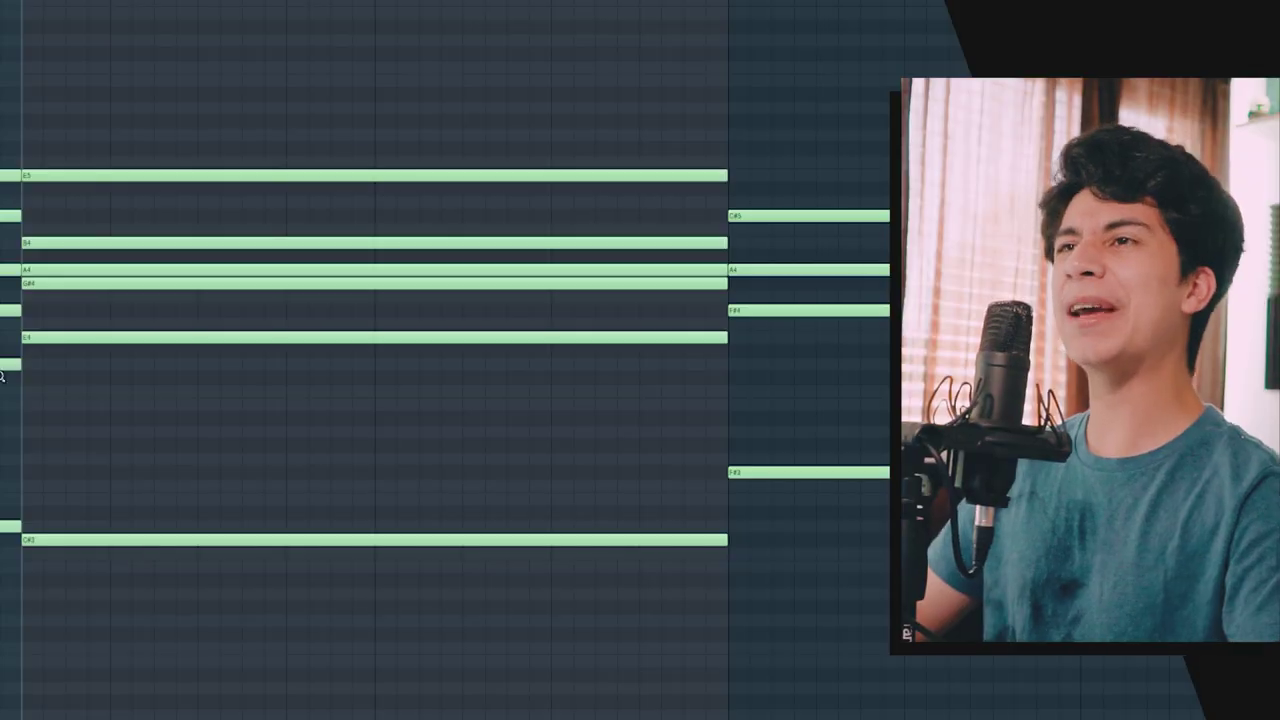
{"action": "key", "text": "space"}
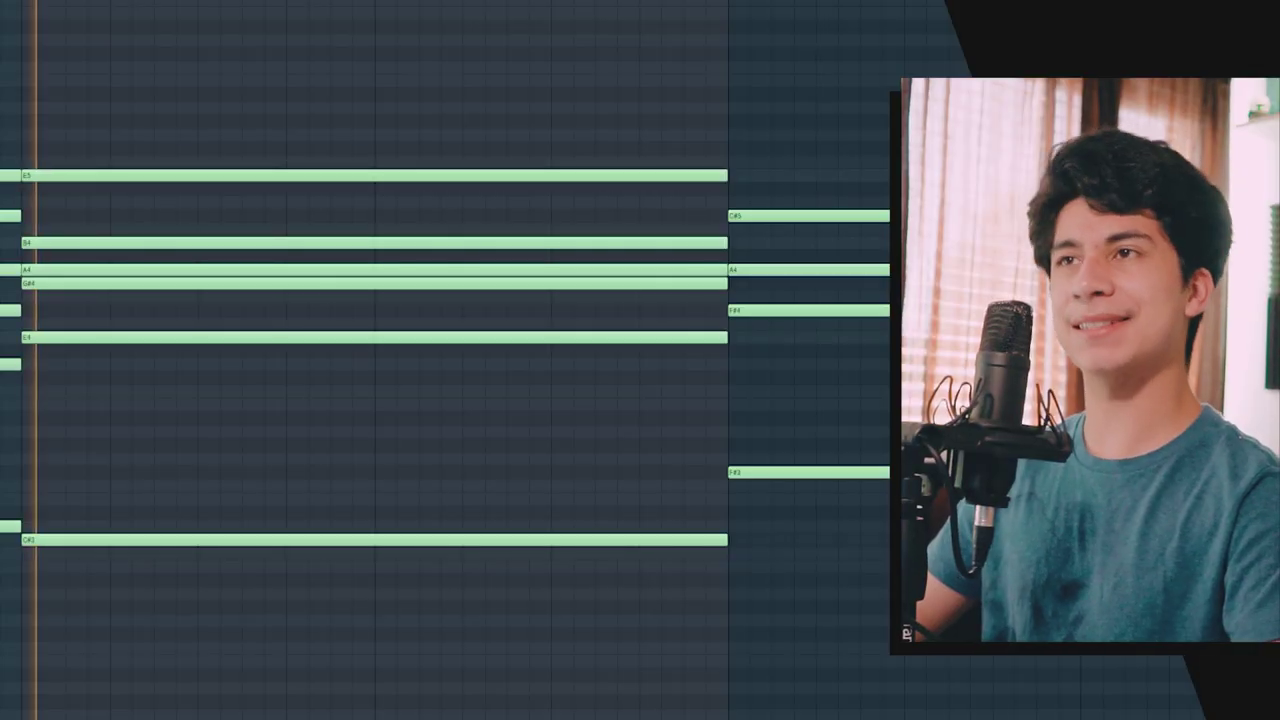
{"action": "key", "text": "space"}
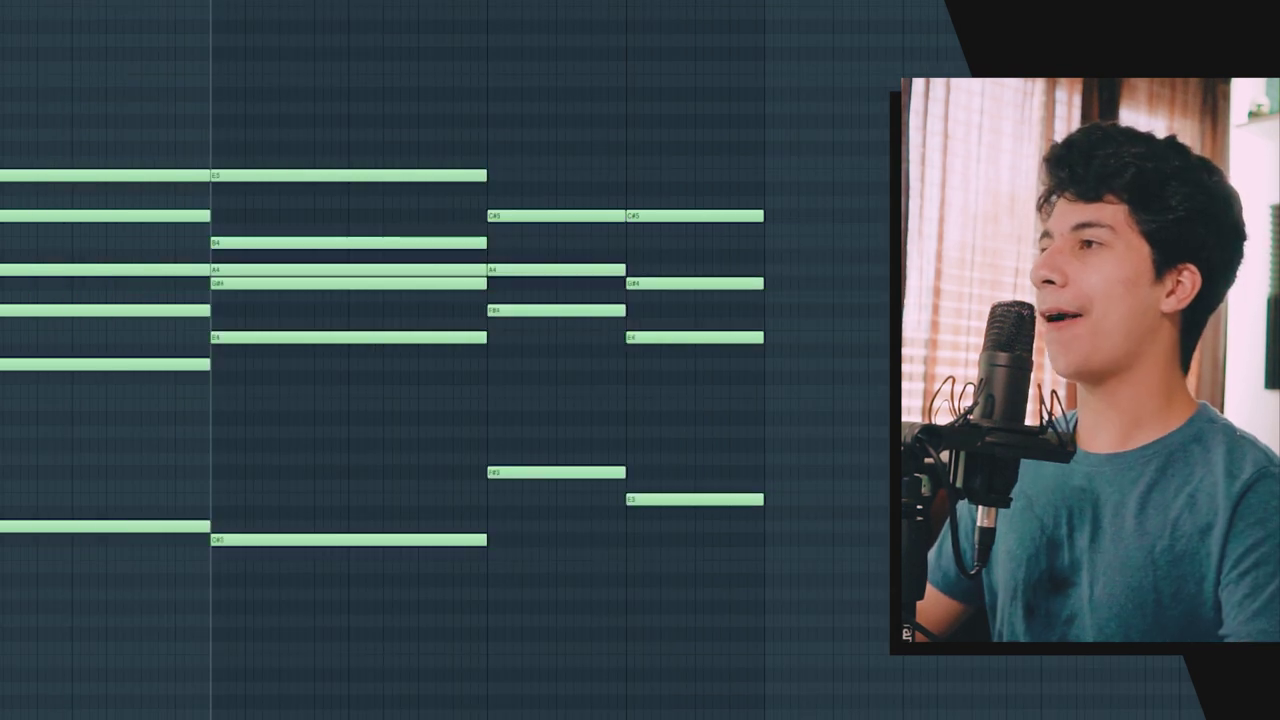
Step: Select the time range of the last two chords and play them for reference
{"action": "left_click_drag", "start_coordinate": [487, 357], "coordinate": [786, 357]}
{"action": "key", "text": "space"}
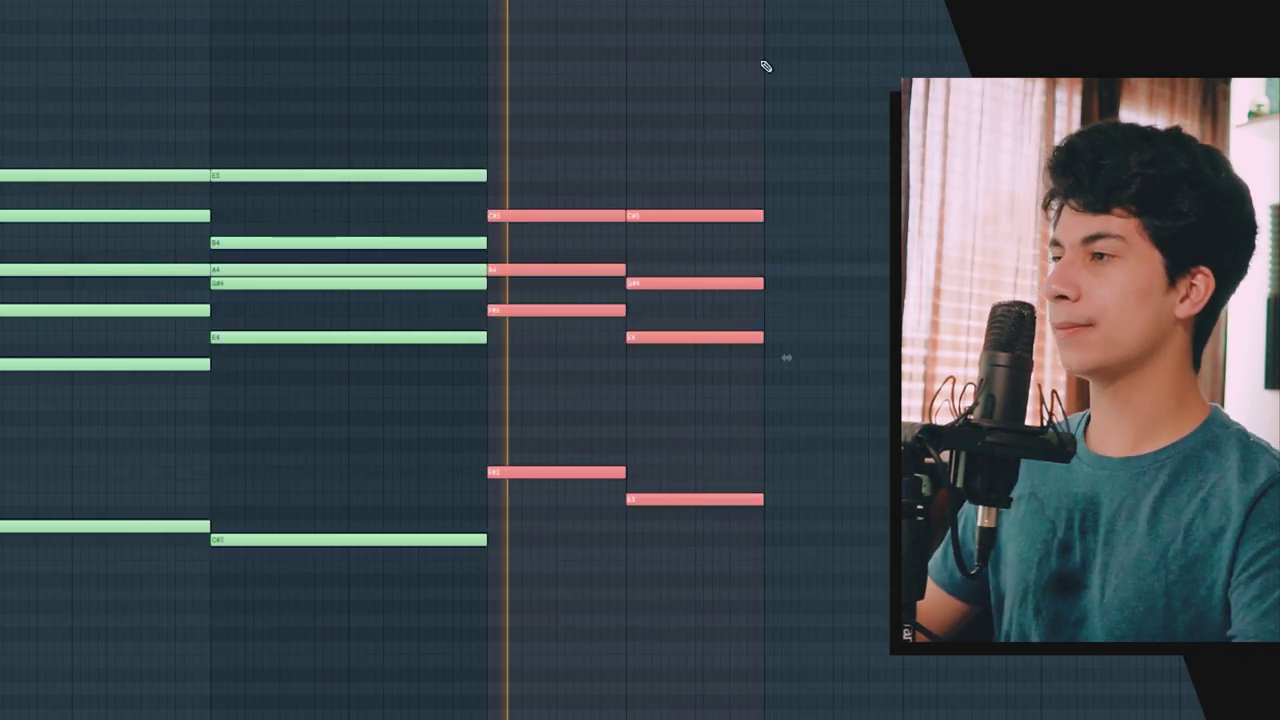
{"action": "scroll", "coordinate": [774, 115], "scroll_direction": "up", "scroll_amount": 3}
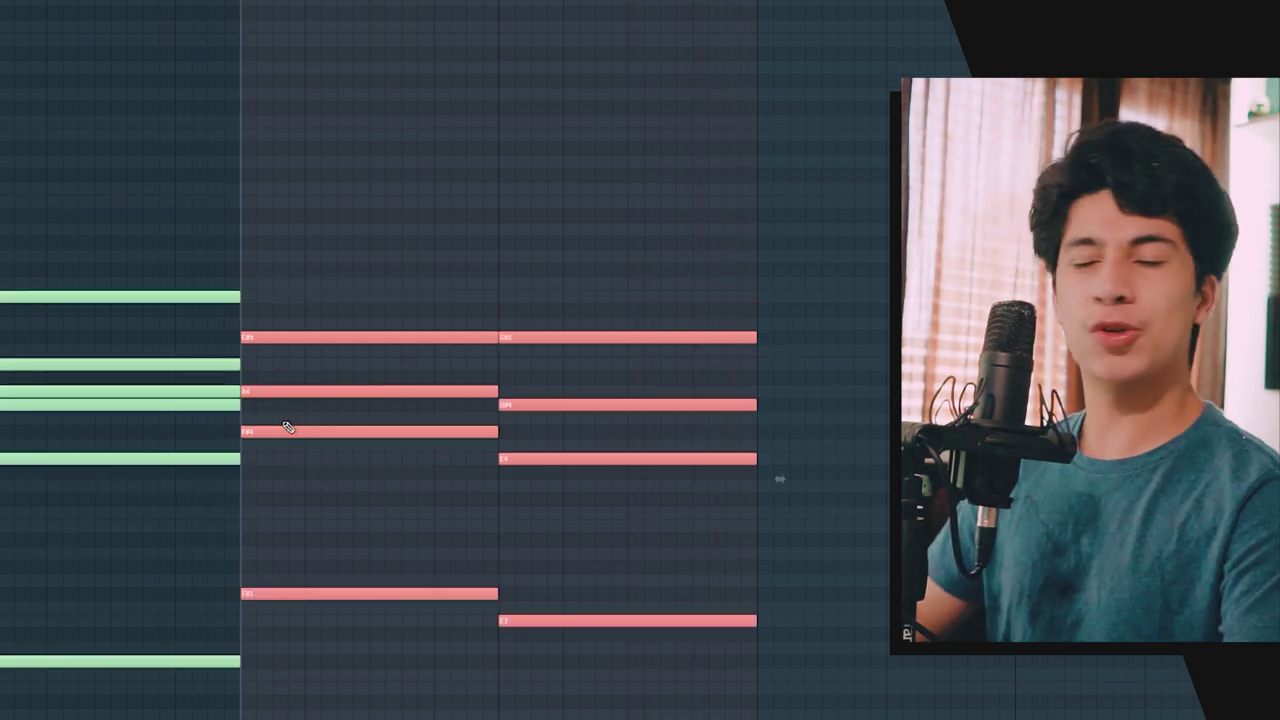
Step: Delete F#4 from the third chord, add E5 above its C#5, and play it back
{"action": "right_click", "coordinate": [281, 432]}
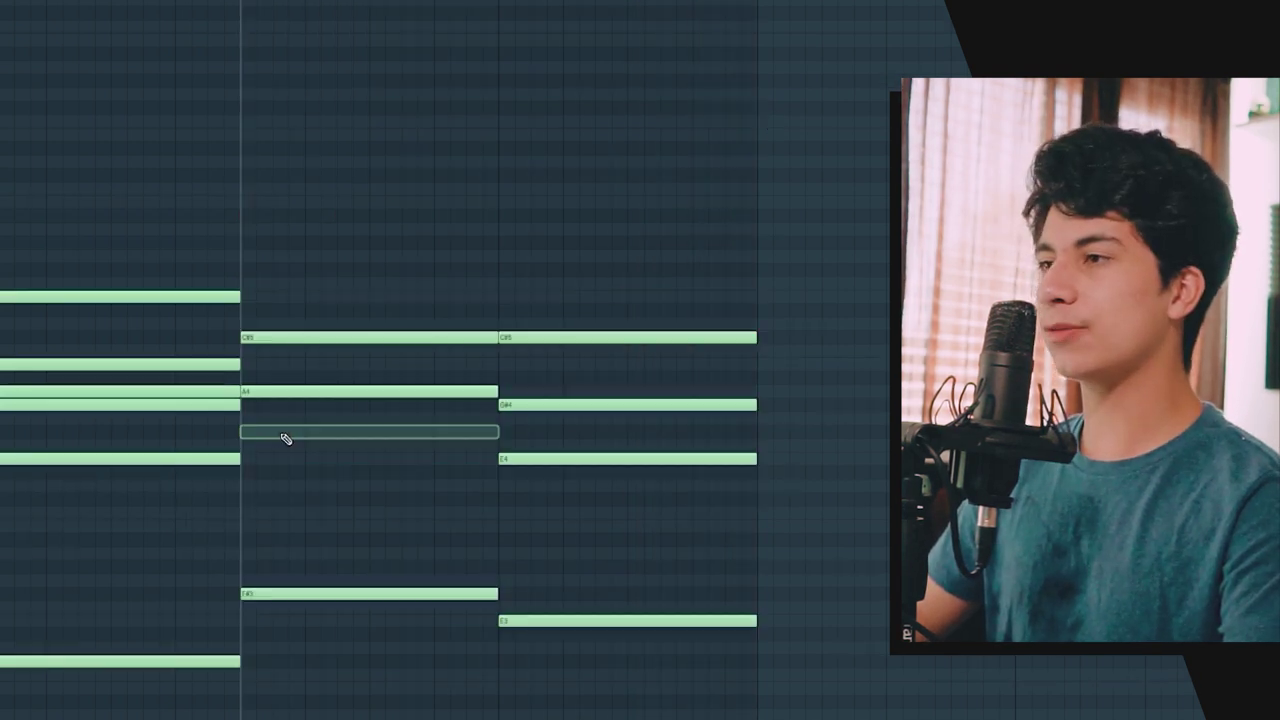
{"action": "left_click", "coordinate": [252, 298]}
{"action": "key", "text": "ctrl+z"}
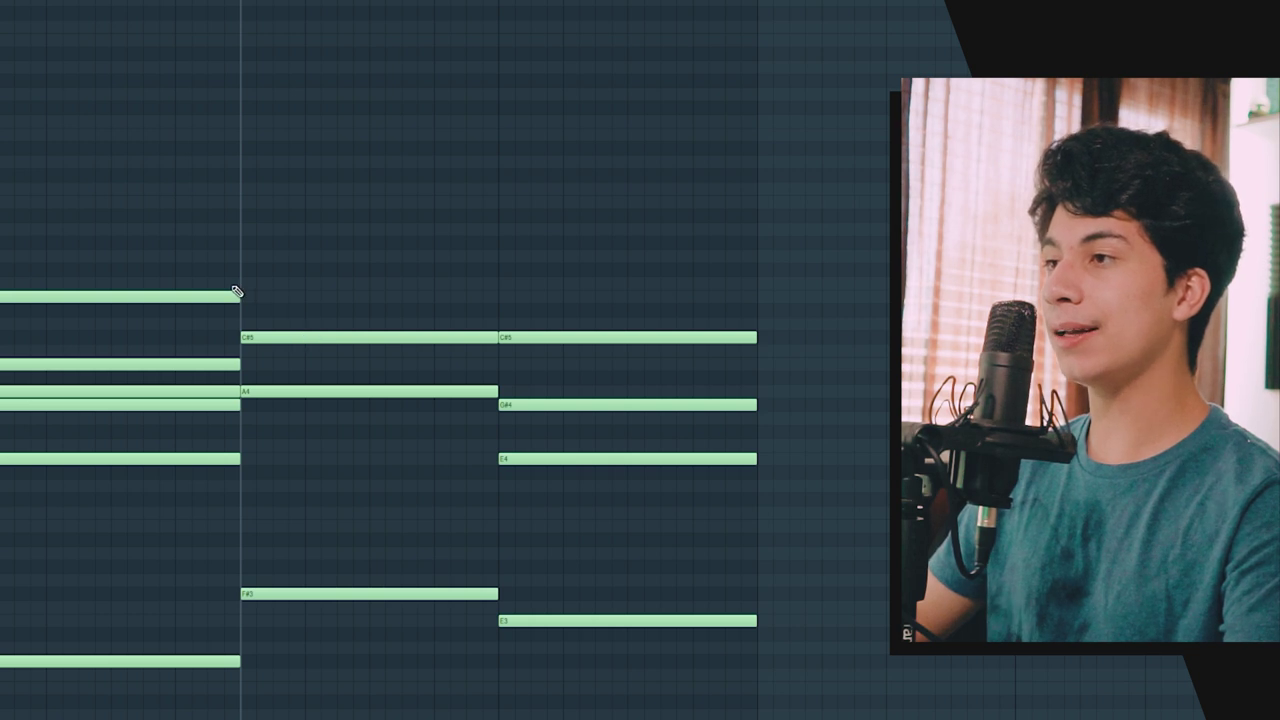
{"action": "scroll", "coordinate": [266, 330], "scroll_direction": "up", "scroll_amount": 1}
{"action": "left_click", "coordinate": [262, 297]}
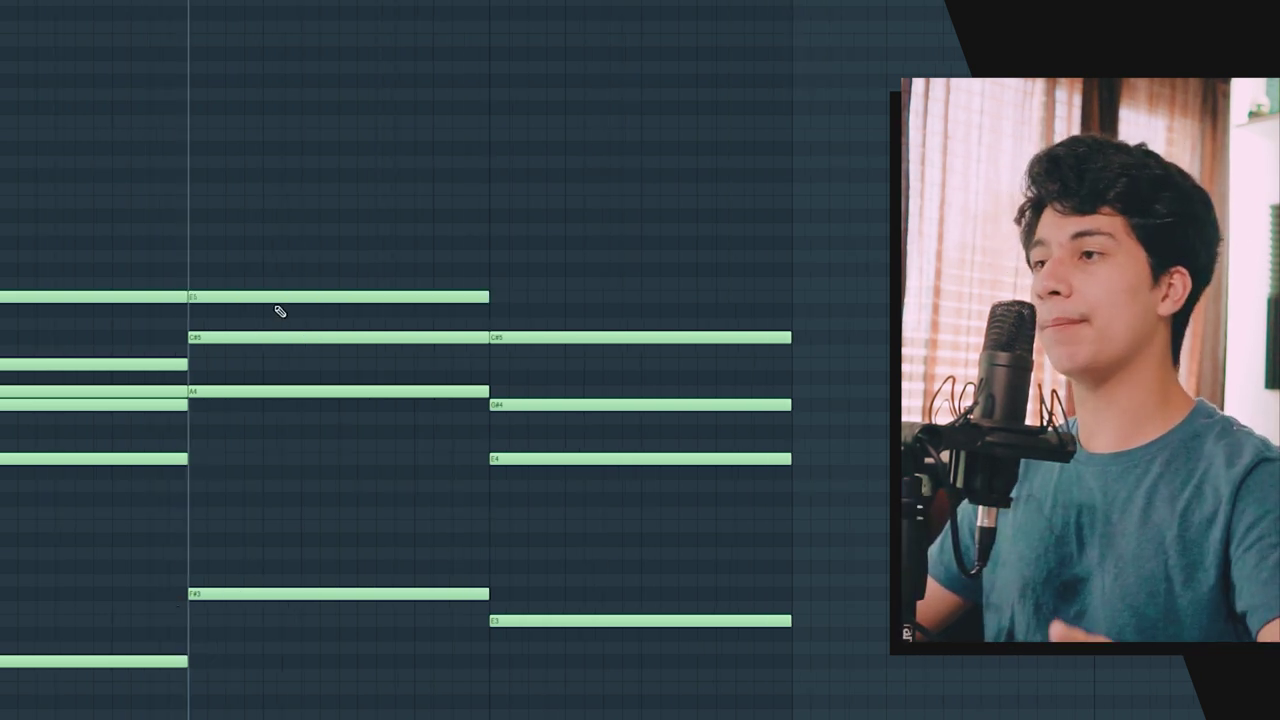
{"action": "key", "text": "space"}
{"action": "key", "text": "space"}
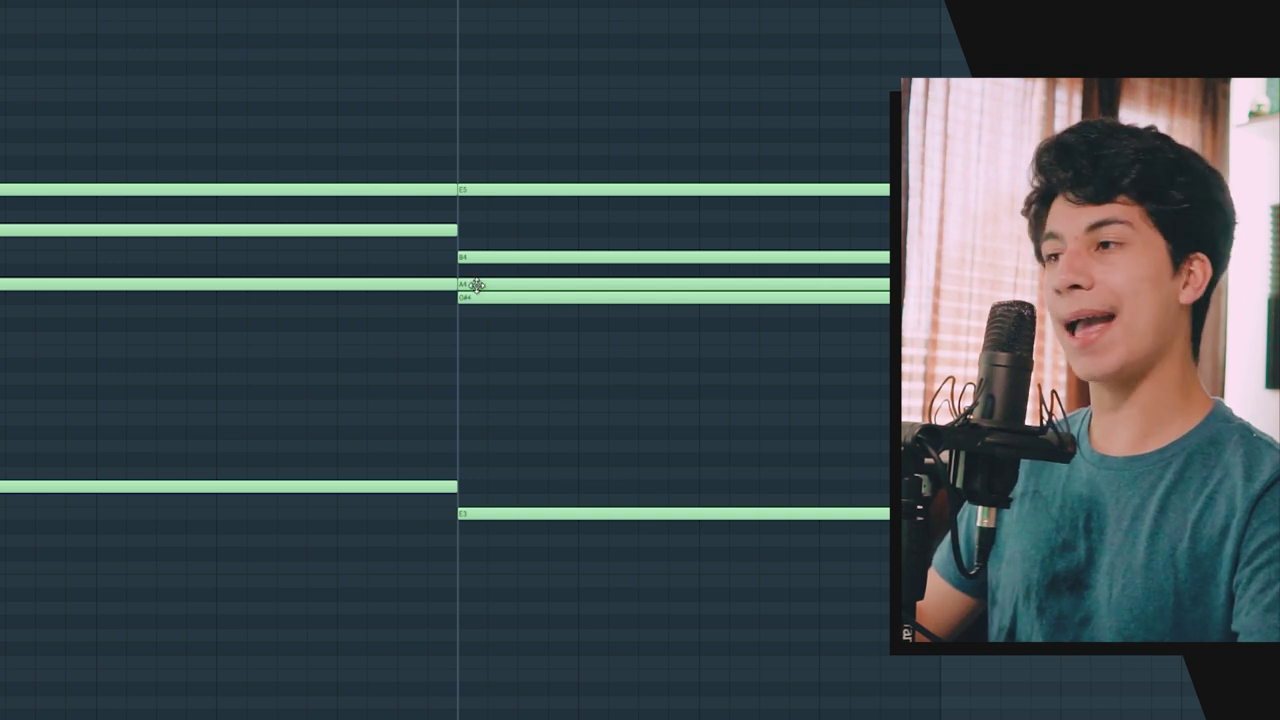
Step: Play back the extended fourth chord and review the whole progression
{"action": "key", "text": "space"}
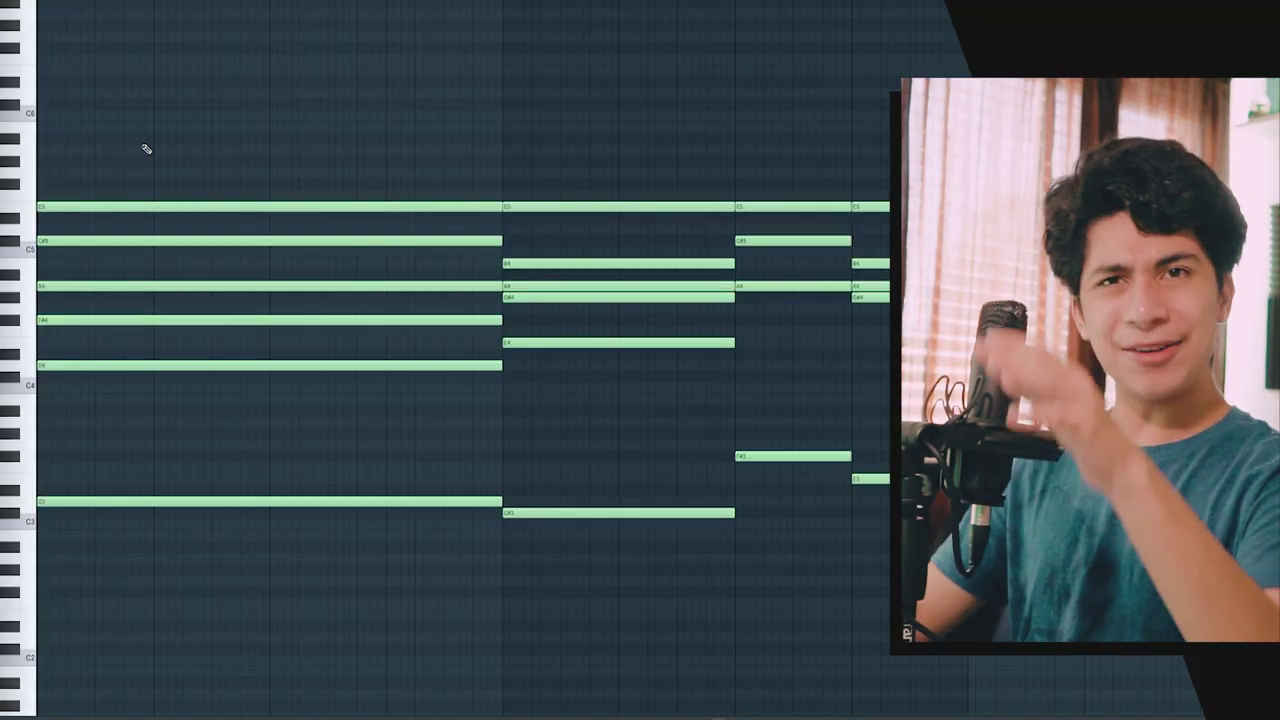
{"action": "scroll", "coordinate": [143, 146], "scroll_direction": "down", "scroll_amount": 1}
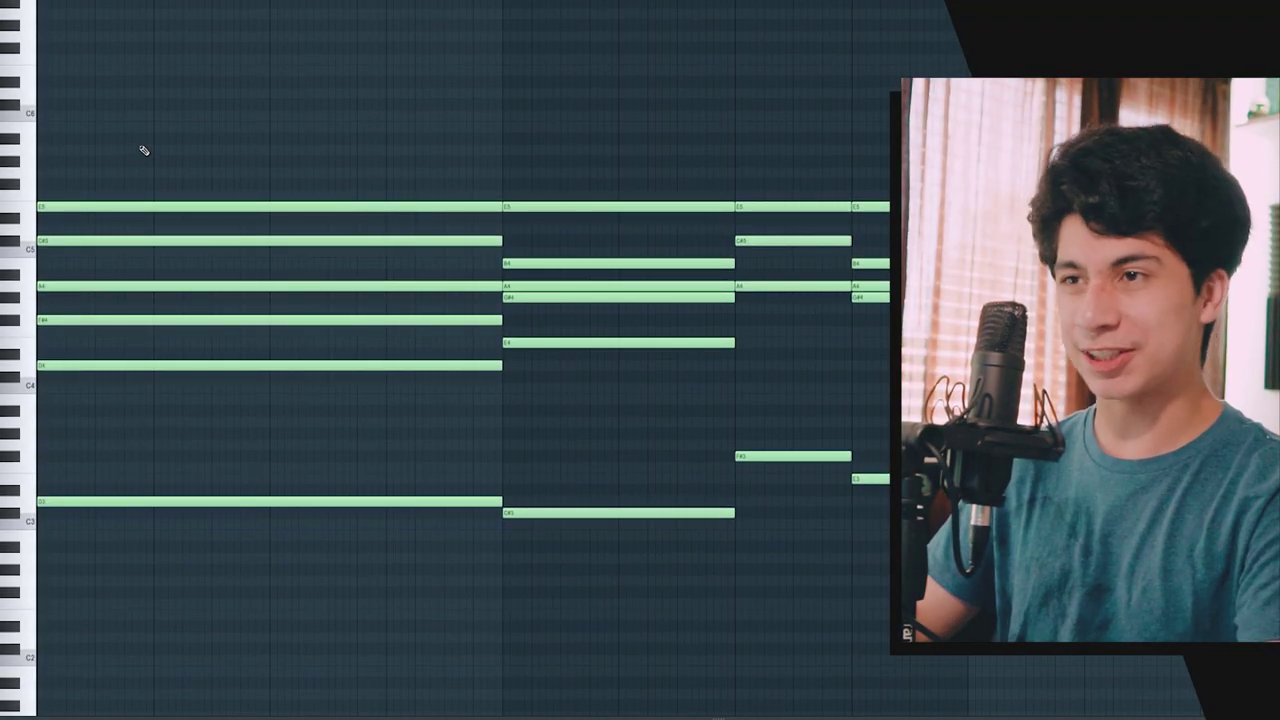
Step: Play the chord progression, add a Serum_x64 channel, and choose a wavetable from the Analog category for oscillator A
{"action": "key", "text": "space"}
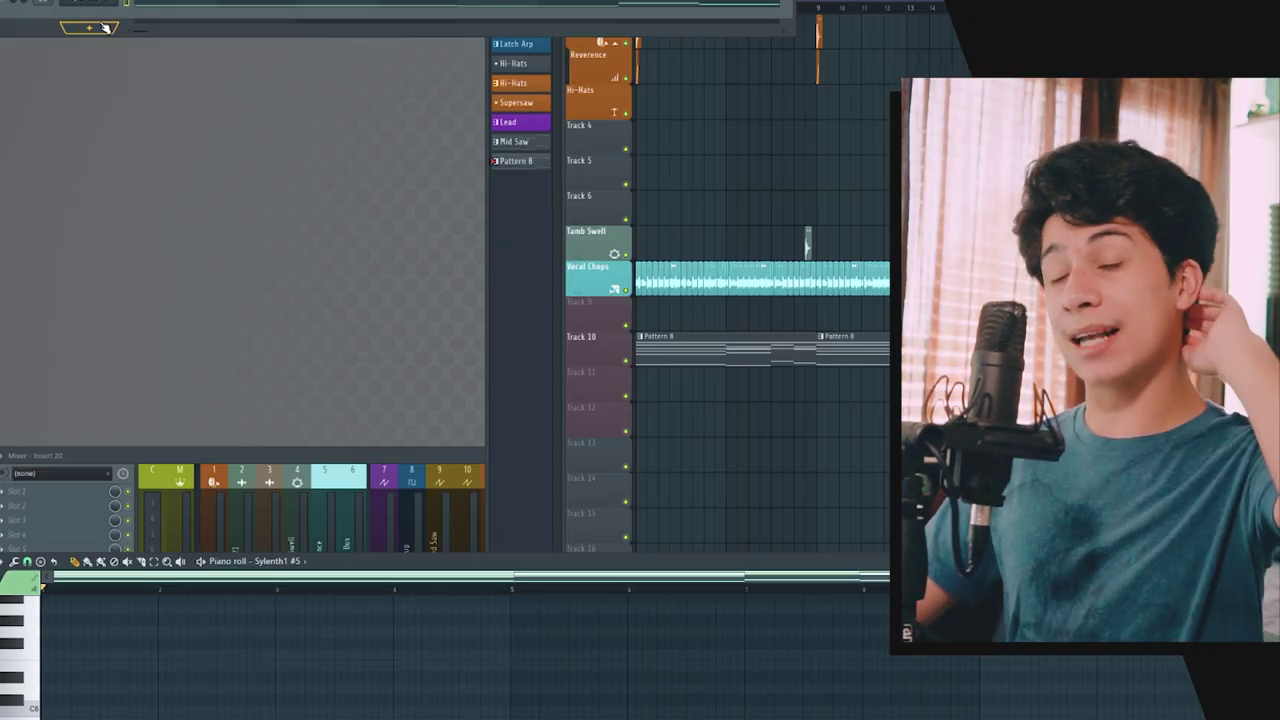
{"action": "left_click", "coordinate": [105, 27]}
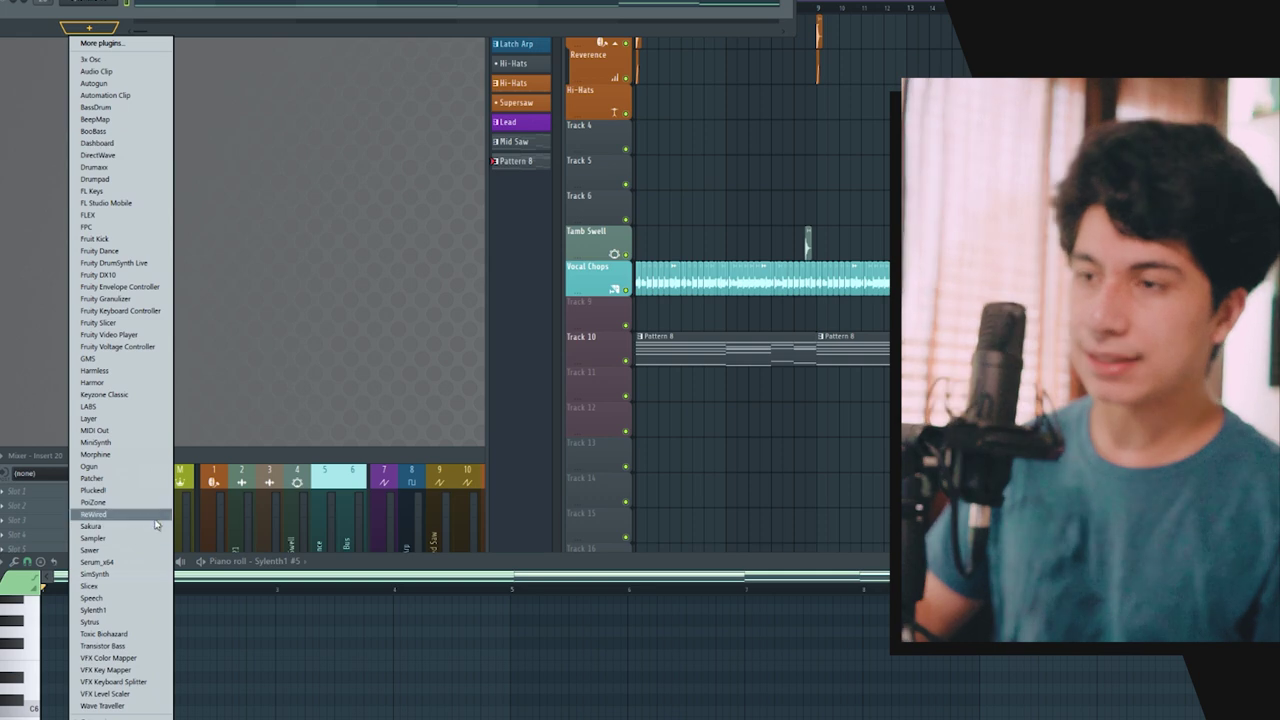
{"action": "left_click", "coordinate": [138, 561]}
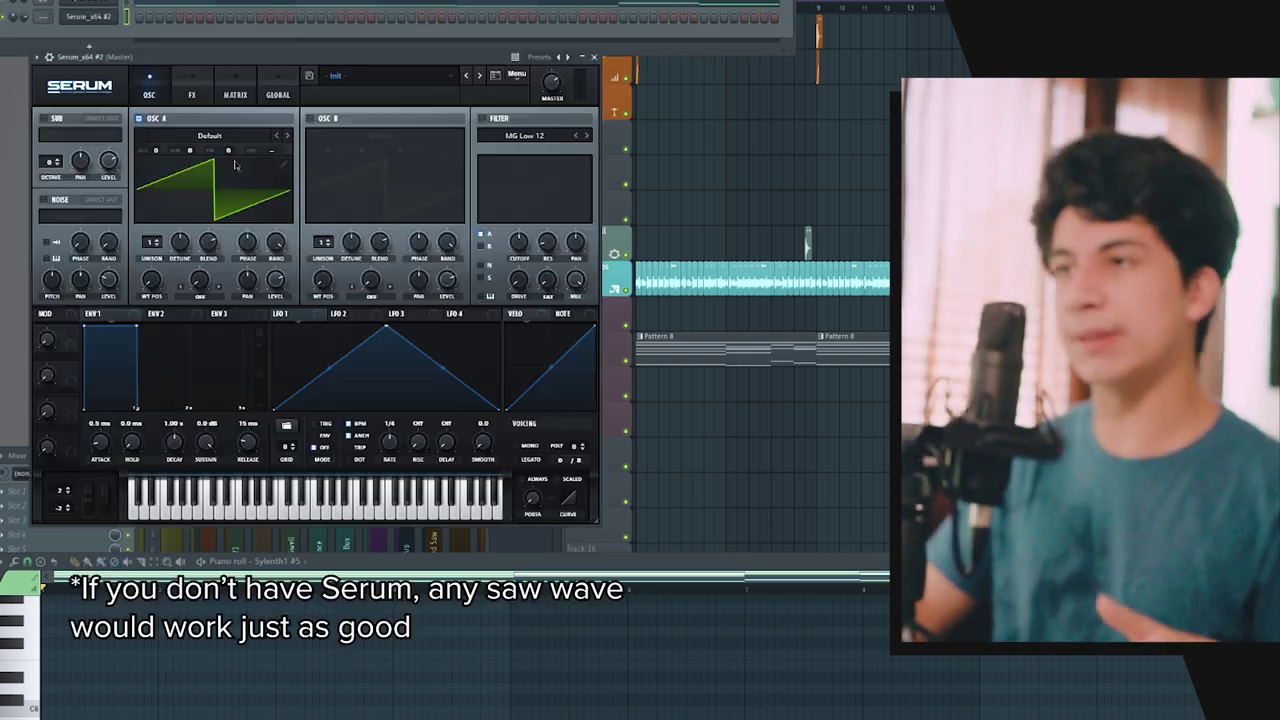
{"action": "left_click", "coordinate": [230, 148]}
{"action": "mouse_move", "coordinate": [204, 150]}
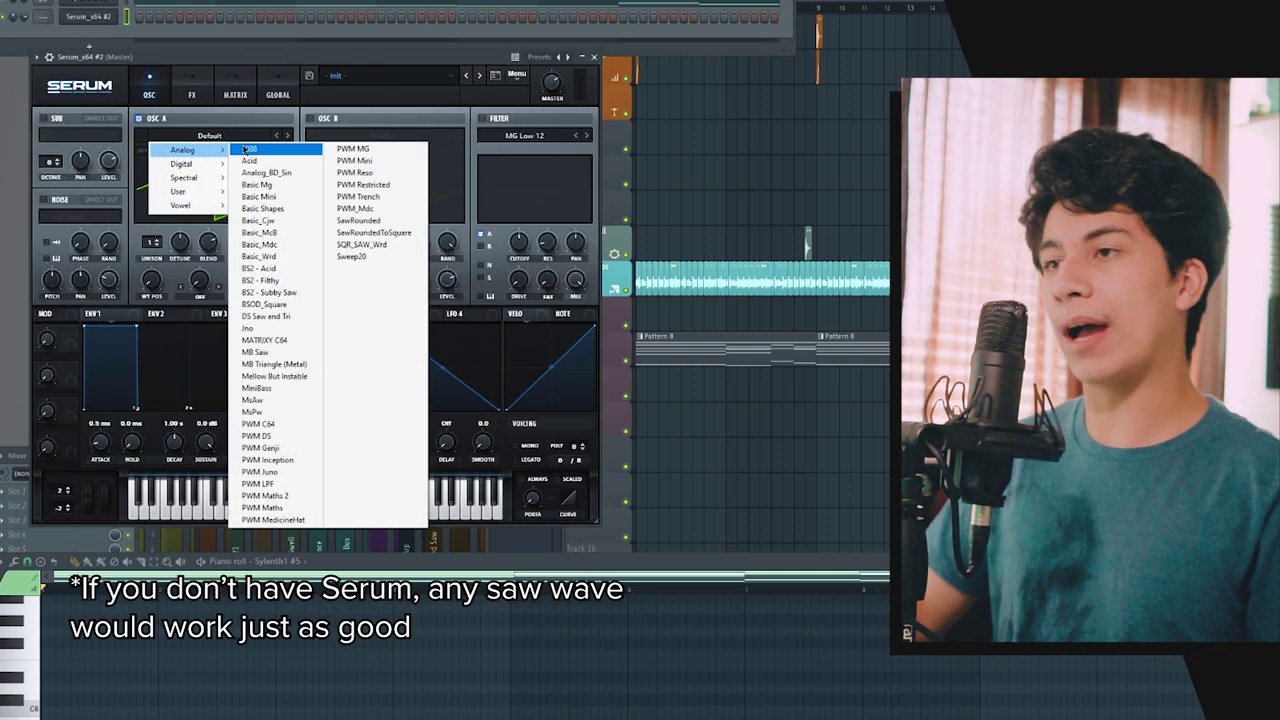
{"action": "left_click", "coordinate": [308, 317]}
{"action": "left_click_drag", "start_coordinate": [252, 55], "coordinate": [308, 56]}
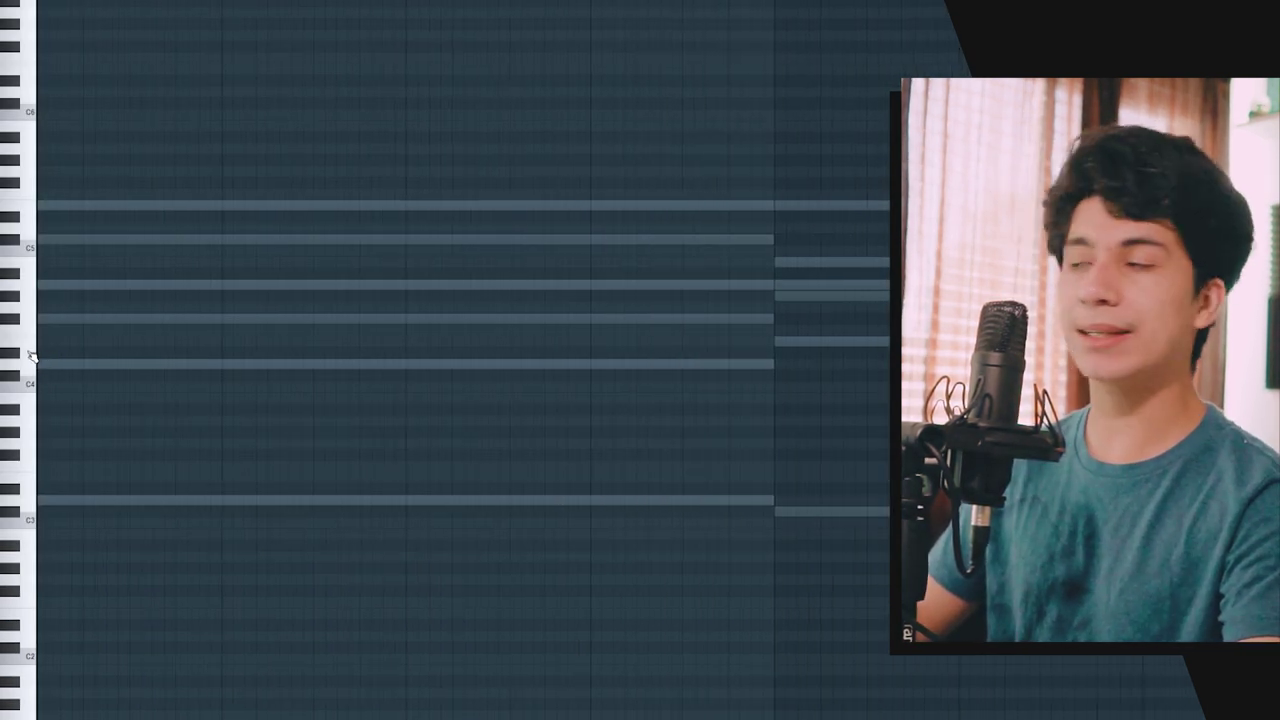
Step: Draw the bass notes D3, C#3, F#3 and E3 for Serum, matching the length of each ghosted chord
{"action": "left_click", "coordinate": [190, 583]}
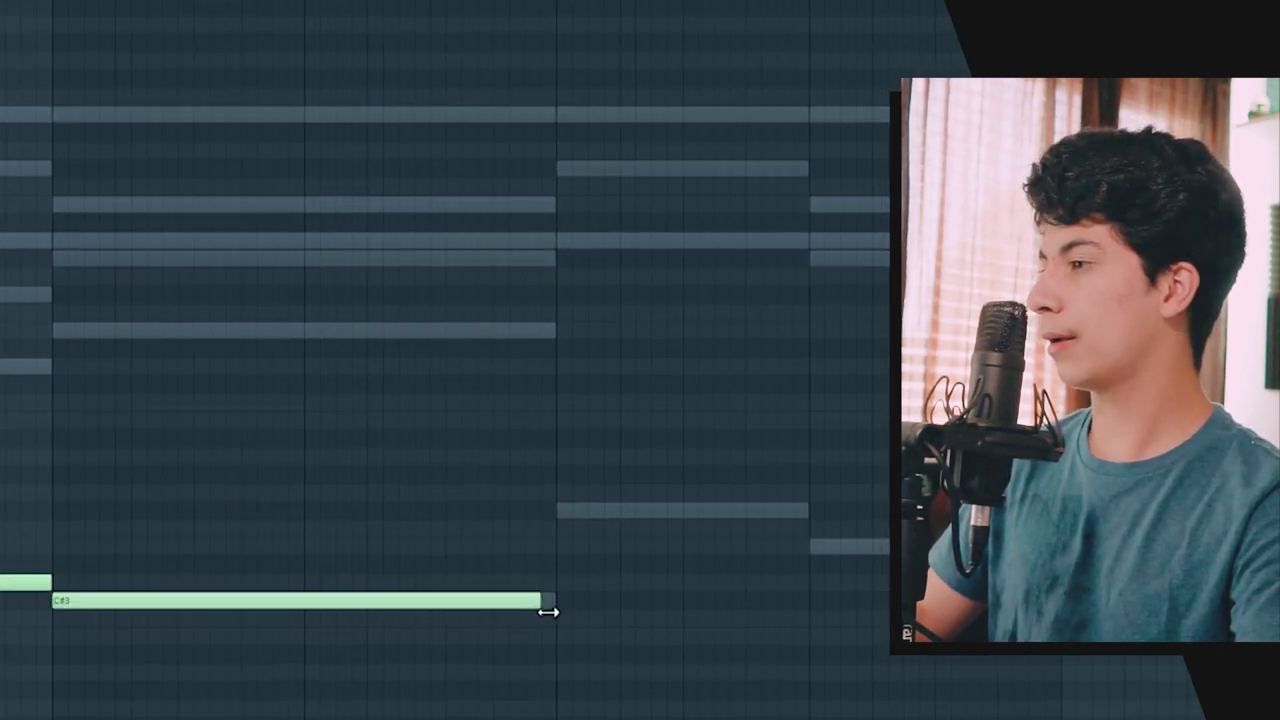
{"action": "left_click_drag", "start_coordinate": [548, 611], "coordinate": [558, 611]}
{"action": "left_click", "coordinate": [556, 510]}
{"action": "right_click", "coordinate": [566, 526]}
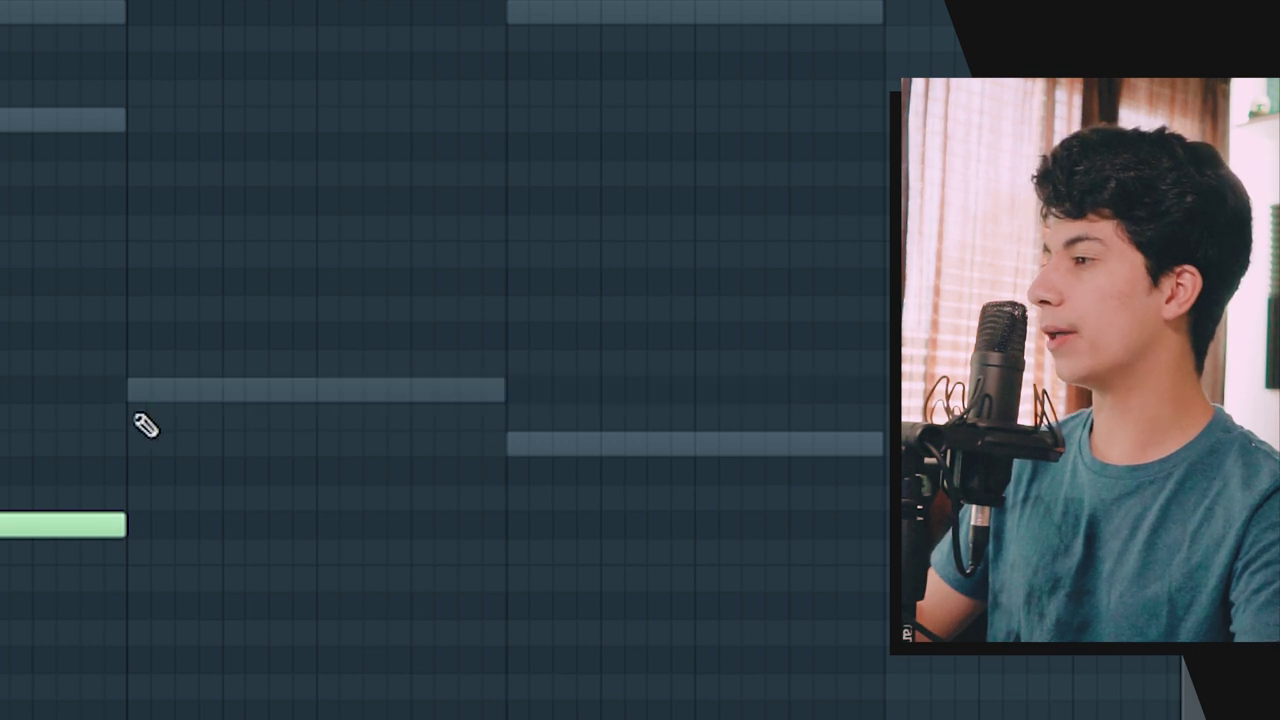
{"action": "left_click_drag", "start_coordinate": [150, 387], "coordinate": [497, 372]}
{"action": "left_click", "coordinate": [509, 450]}
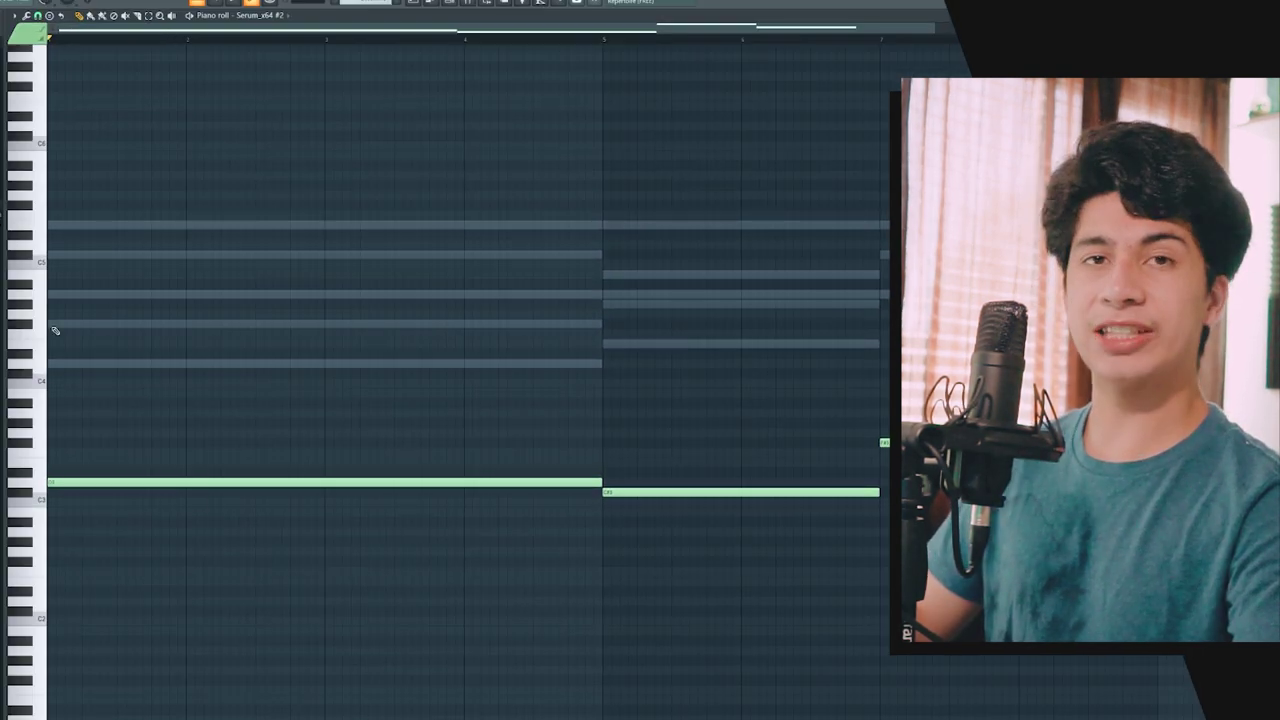
Step: Add F#4, E4, A4 and G#4 above the four bass notes and play back both synth layers
{"action": "left_click", "coordinate": [56, 324]}
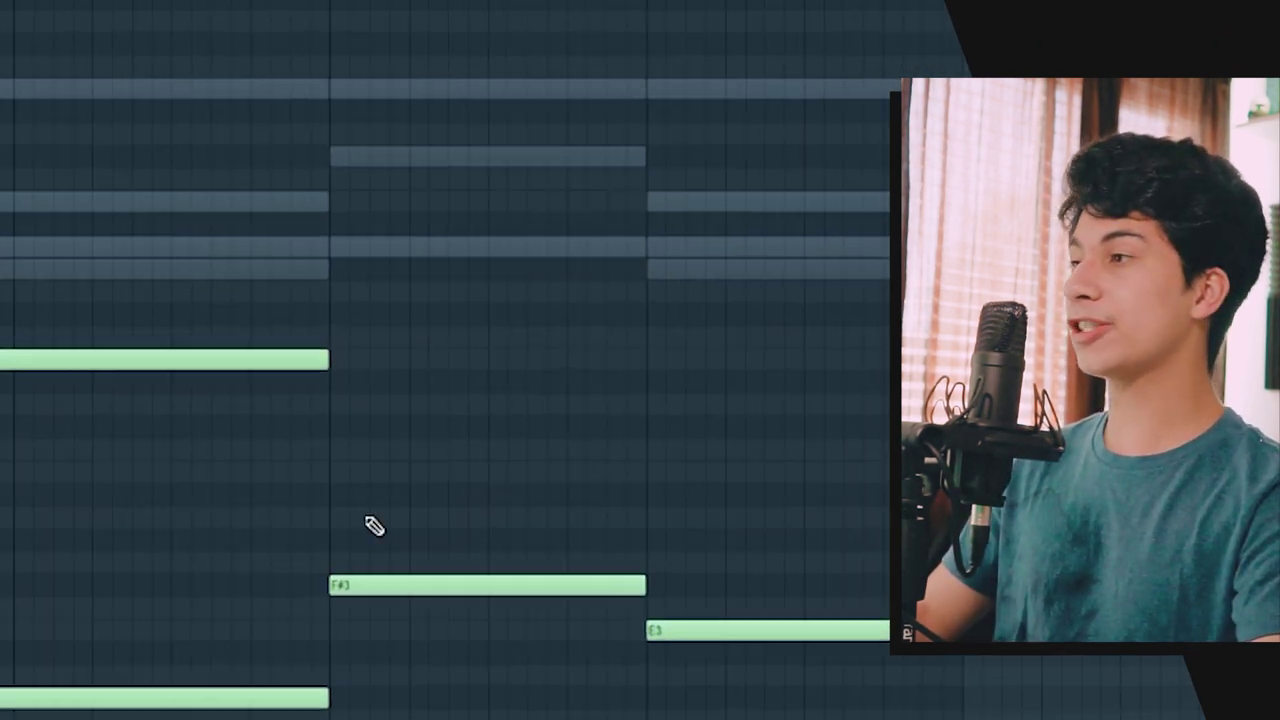
{"action": "left_click", "coordinate": [143, 229]}
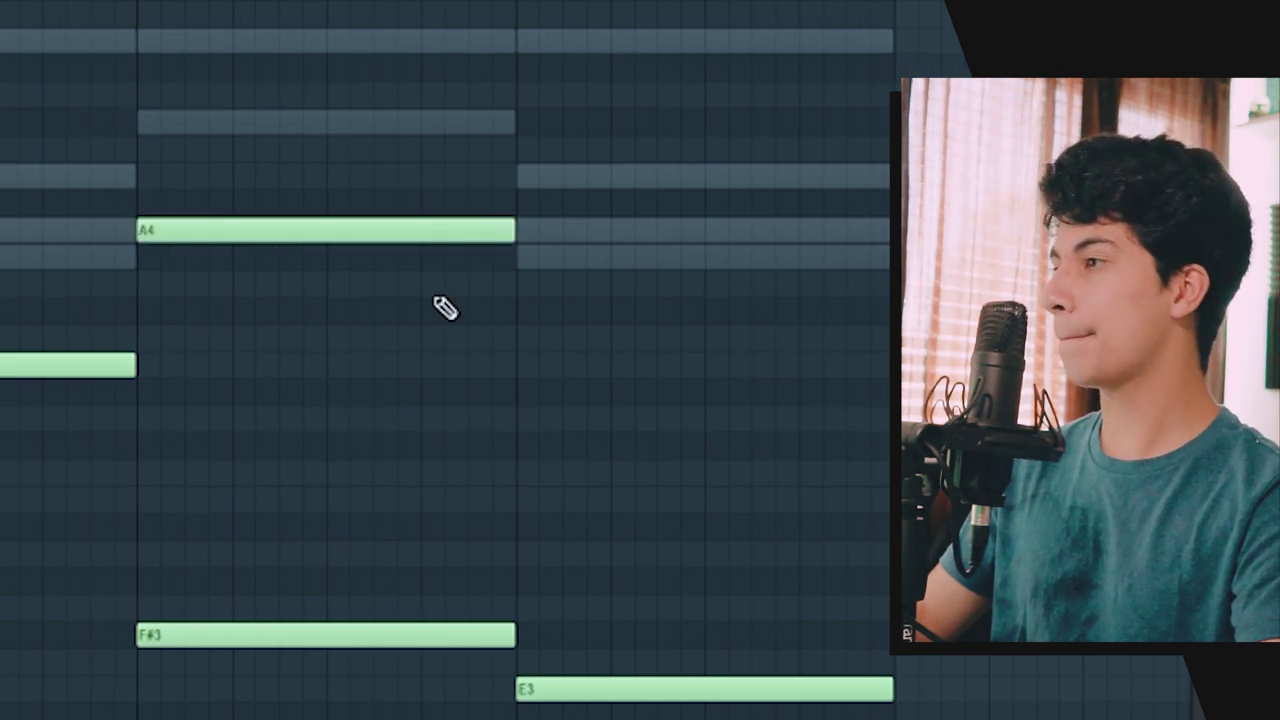
{"action": "left_click", "coordinate": [522, 262]}
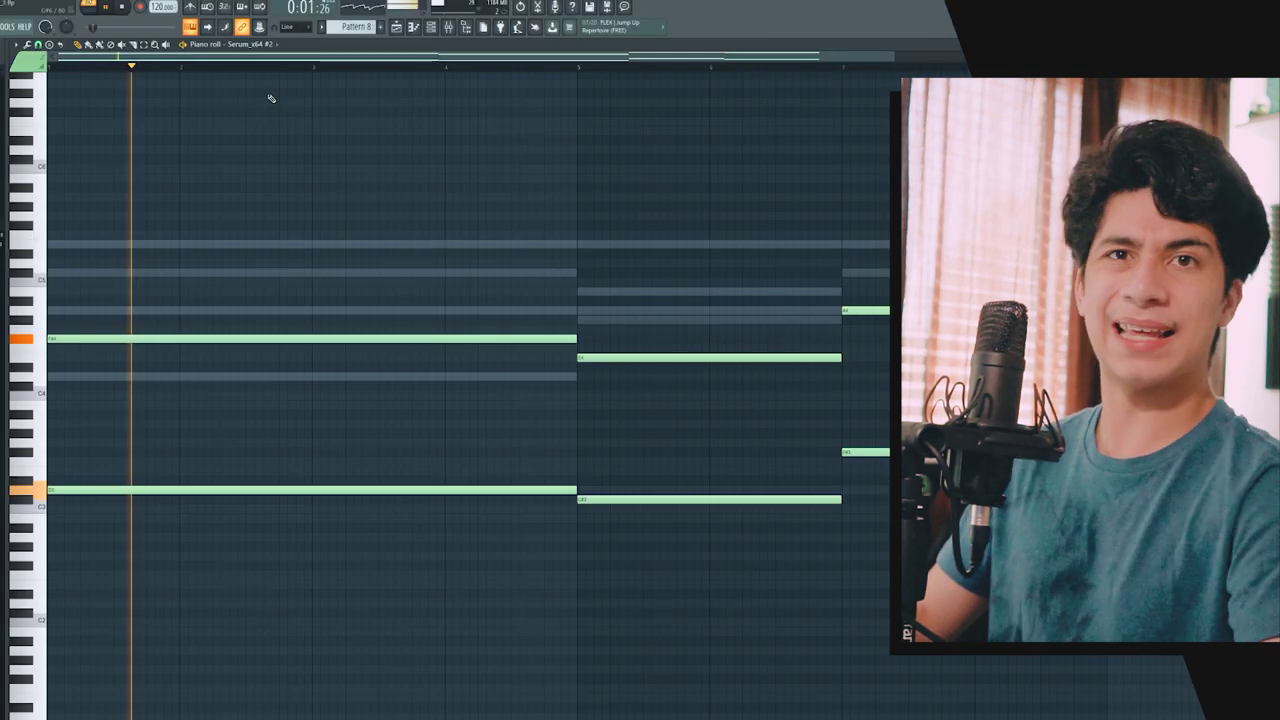
{"action": "left_click", "coordinate": [571, 77]}
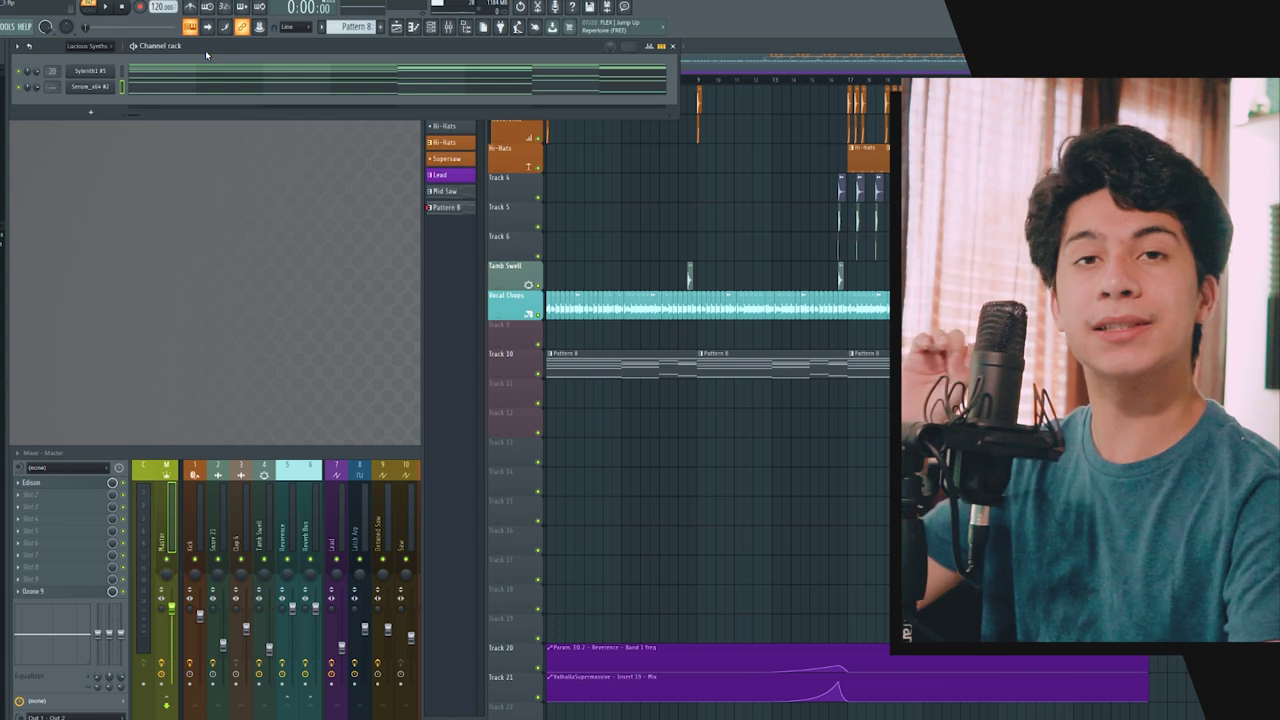
{"action": "key", "text": "space"}
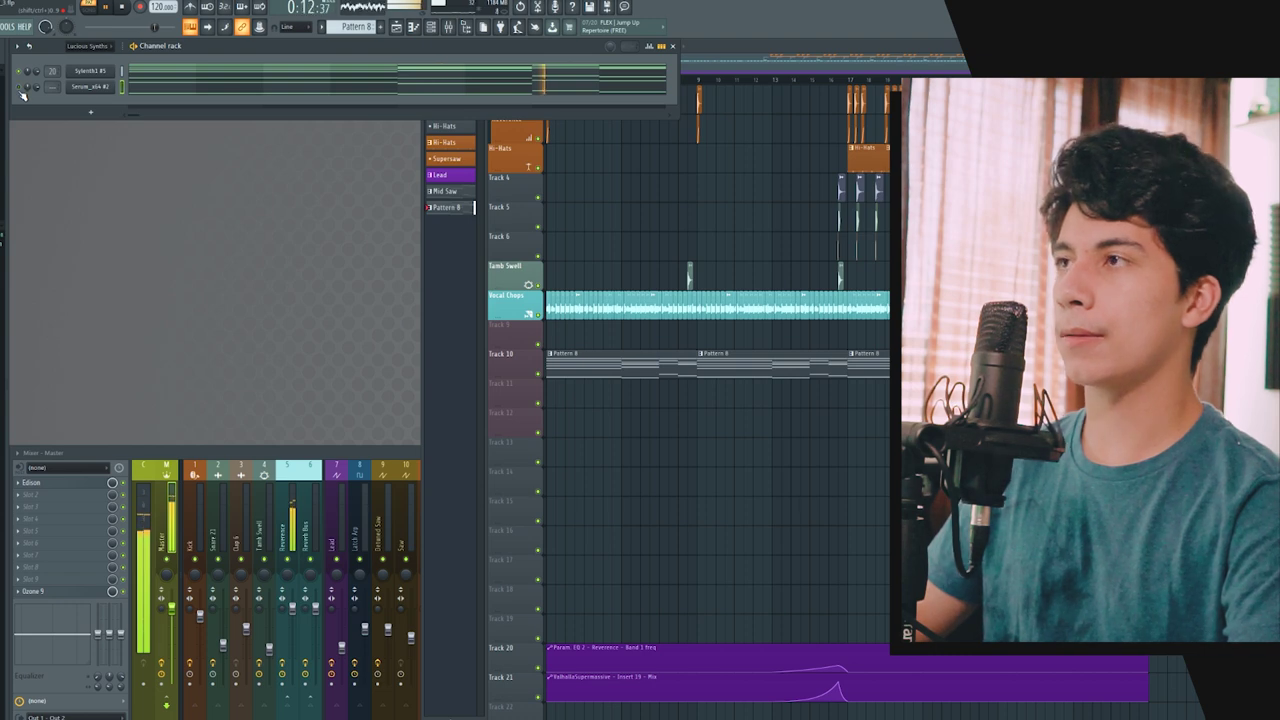
{"action": "key", "text": "space"}
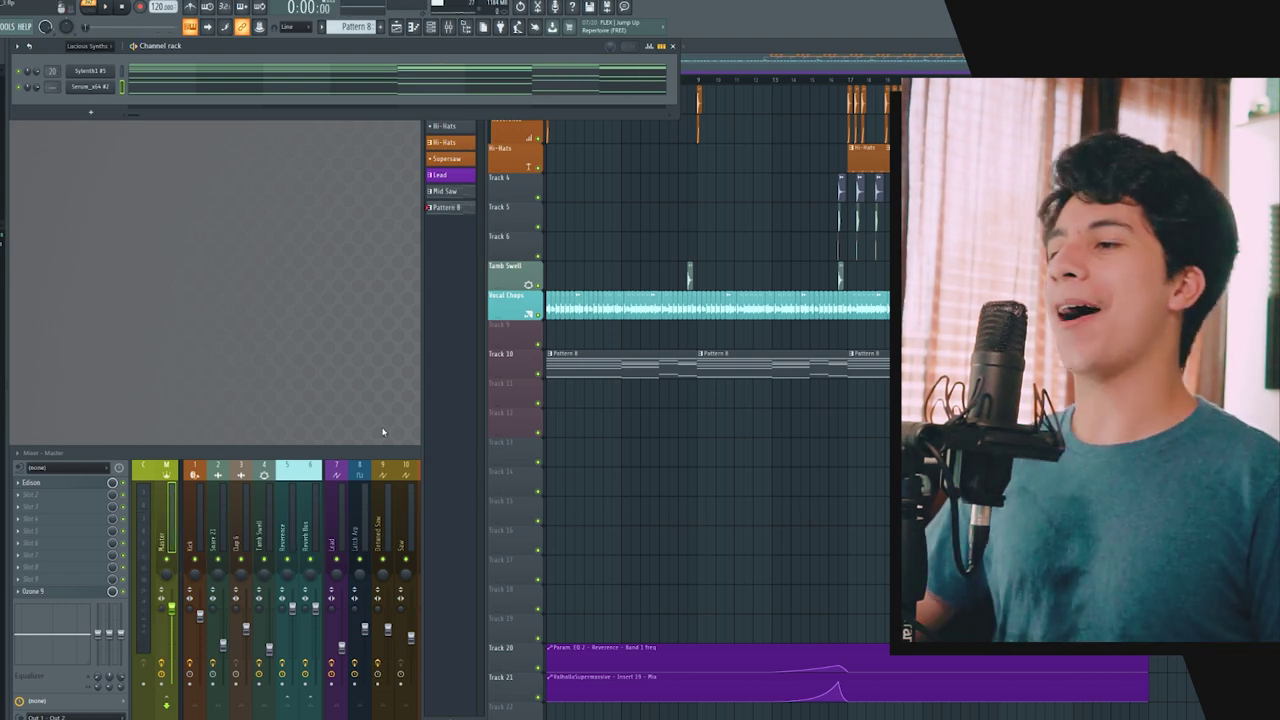
Step: Rename the Sylenth1 channel to Detuned Saw and give it an orange colour
{"action": "left_click", "coordinate": [386, 447]}
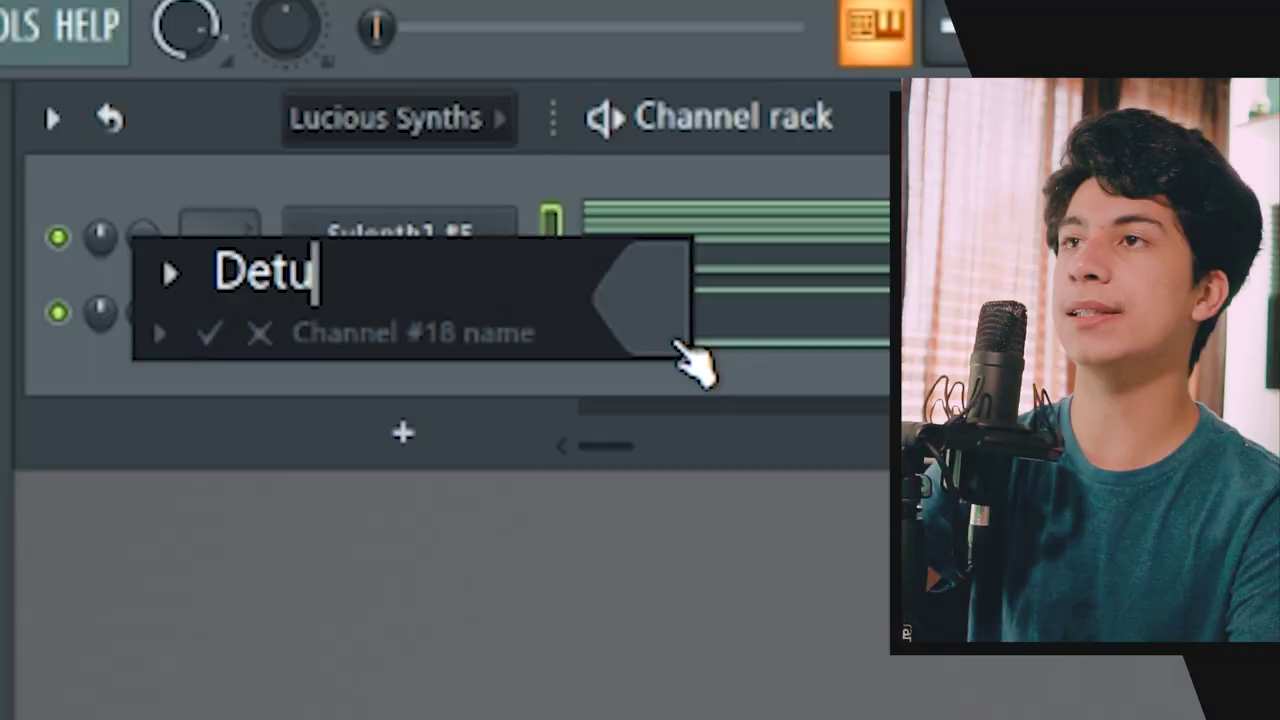
{"action": "type", "text": "ned Saw"}
{"action": "left_click", "coordinate": [680, 345]}
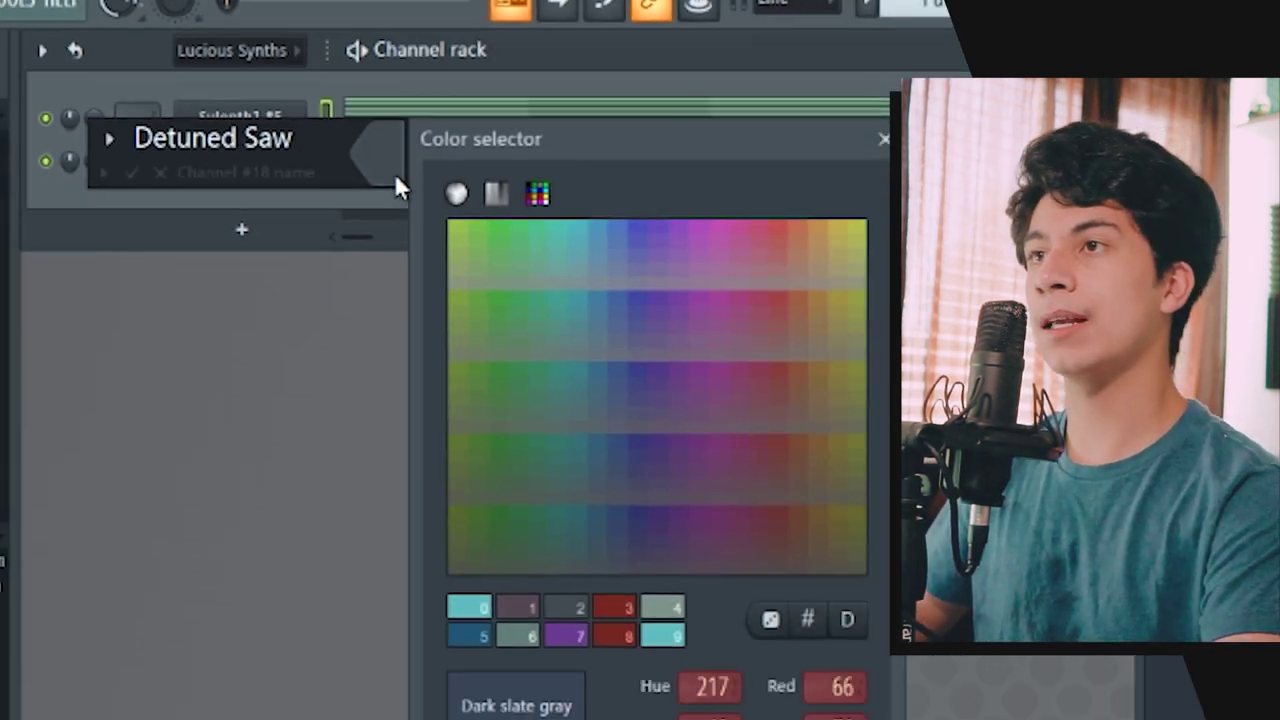
{"action": "left_click", "coordinate": [456, 193]}
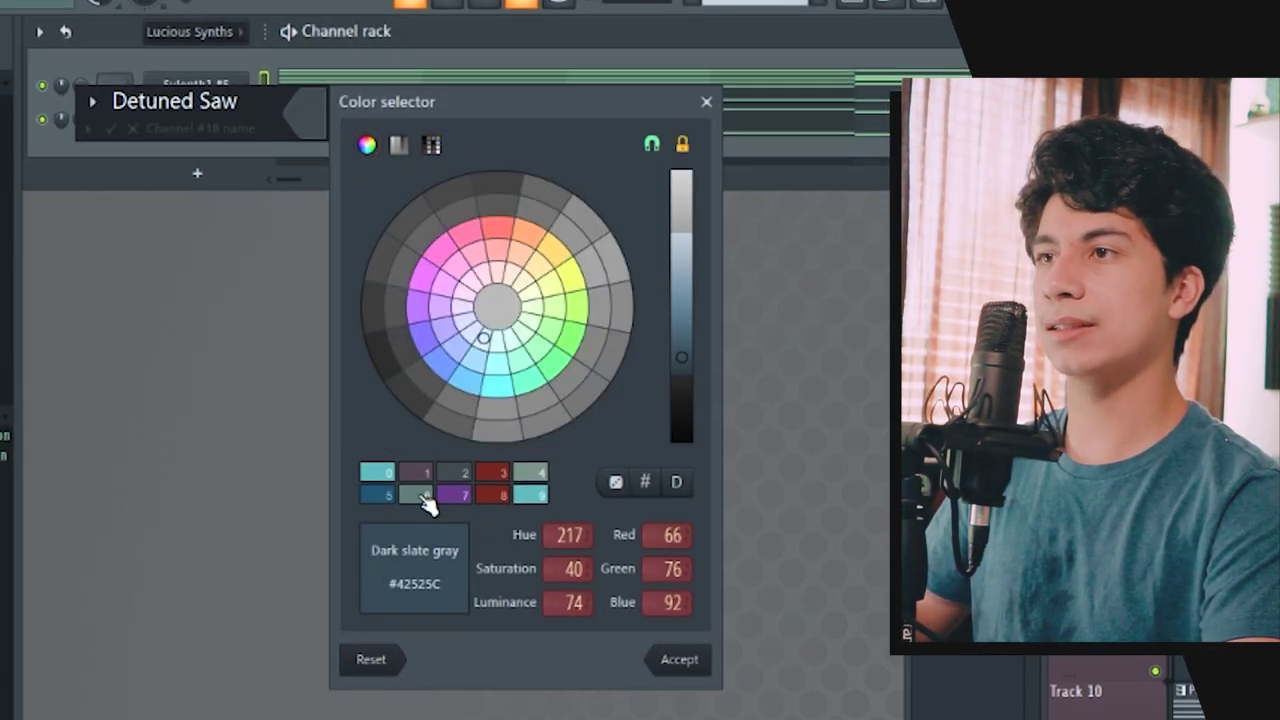
{"action": "left_click", "coordinate": [422, 498]}
{"action": "left_click", "coordinate": [538, 255]}
{"action": "key", "text": "Return"}
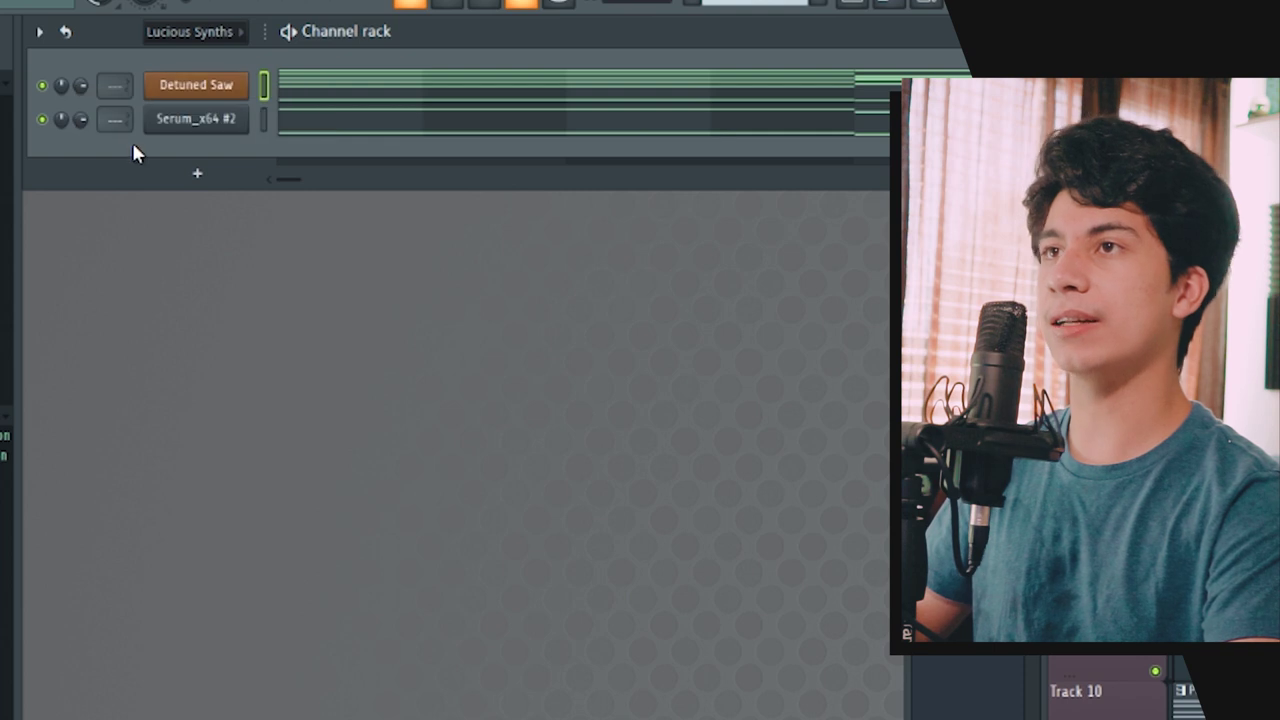
Step: Colour the Serum_x64 channel with the same saved orange swatch as the Detuned Saw channel
{"action": "right_click", "coordinate": [240, 118]}
{"action": "left_click", "coordinate": [328, 192]}
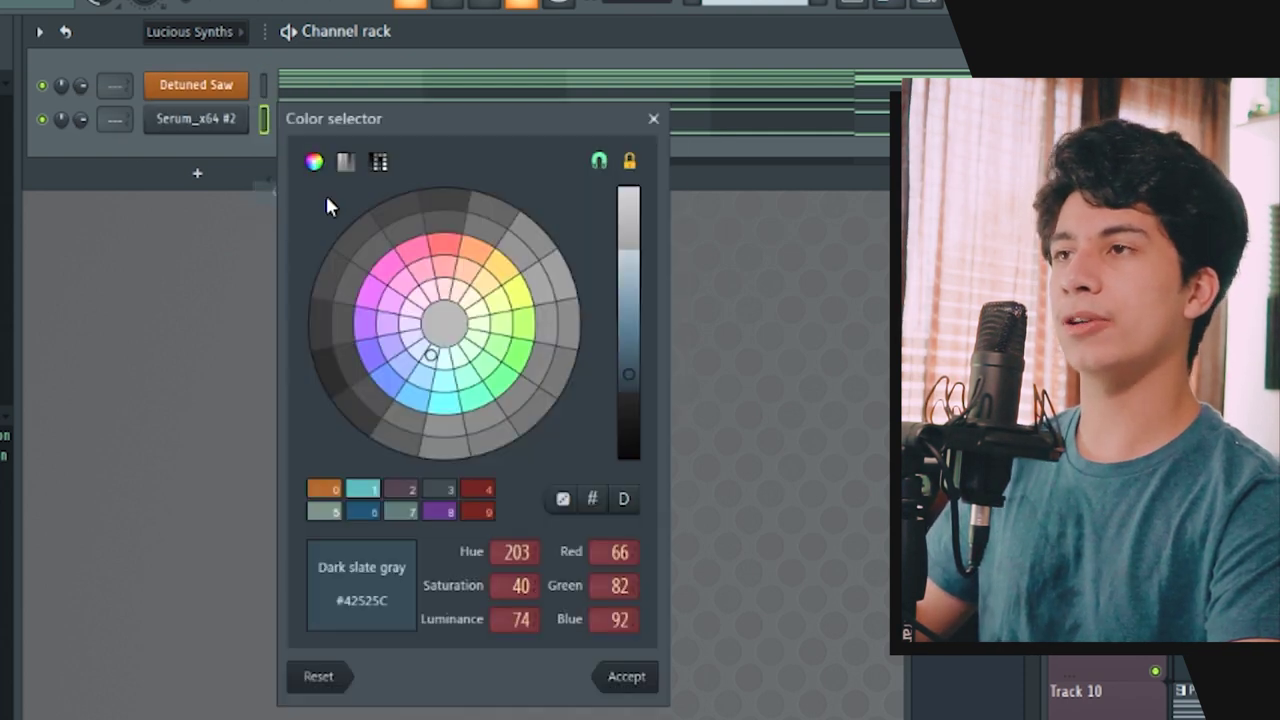
{"action": "left_click", "coordinate": [328, 497]}
{"action": "key", "text": "Return"}
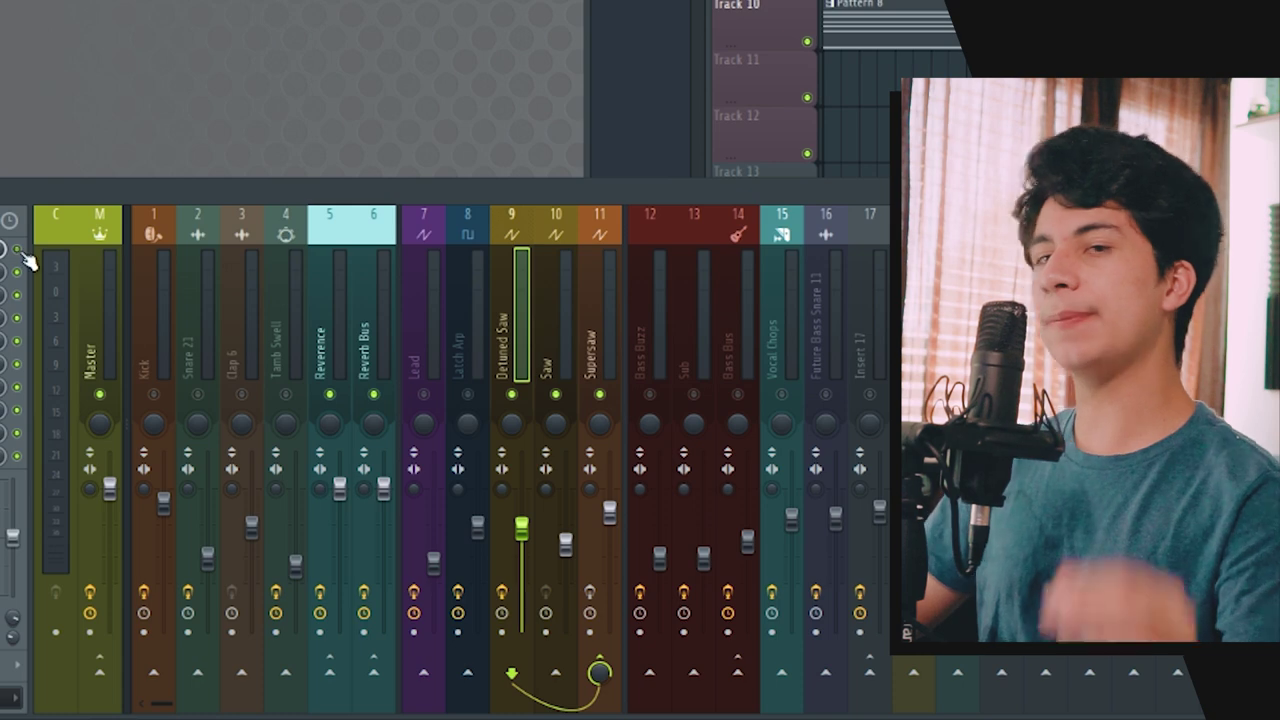
Step: Inspect the mixer routing of the Supersaw, Saw and Detuned Saw tracks, finishing with Supersaw selected
{"action": "left_click", "coordinate": [593, 350]}
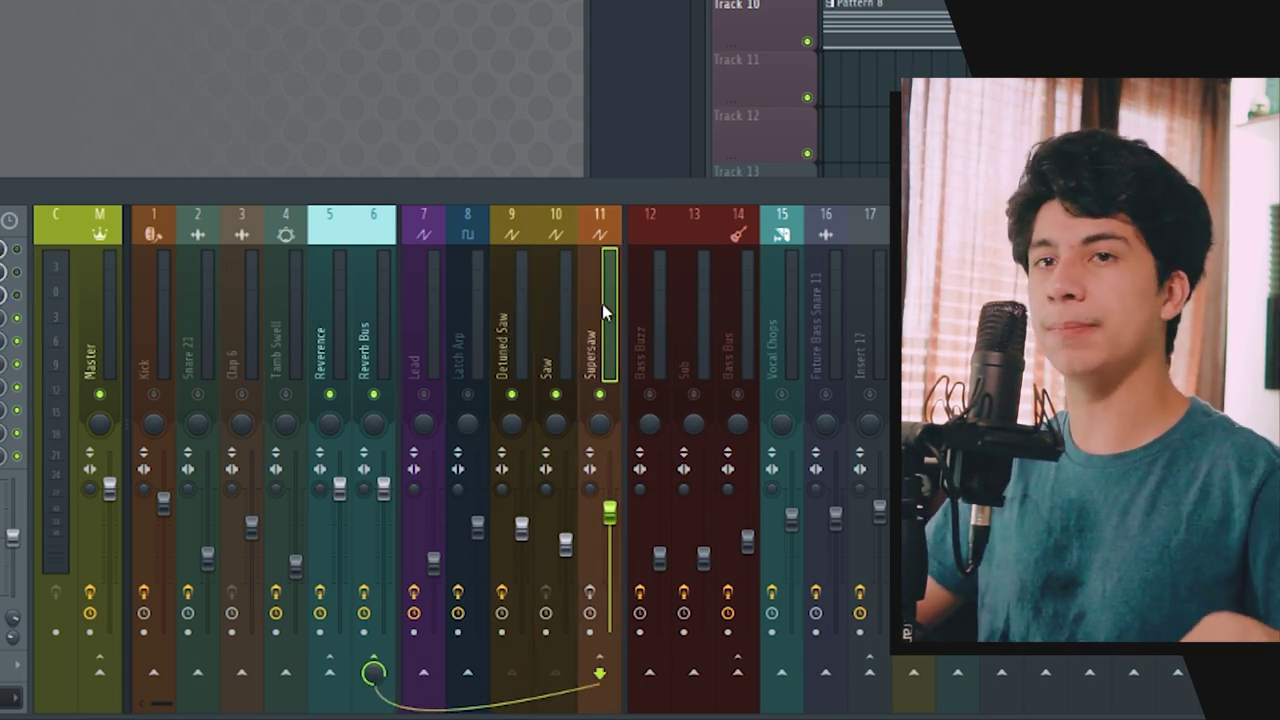
{"action": "left_click", "coordinate": [556, 330]}
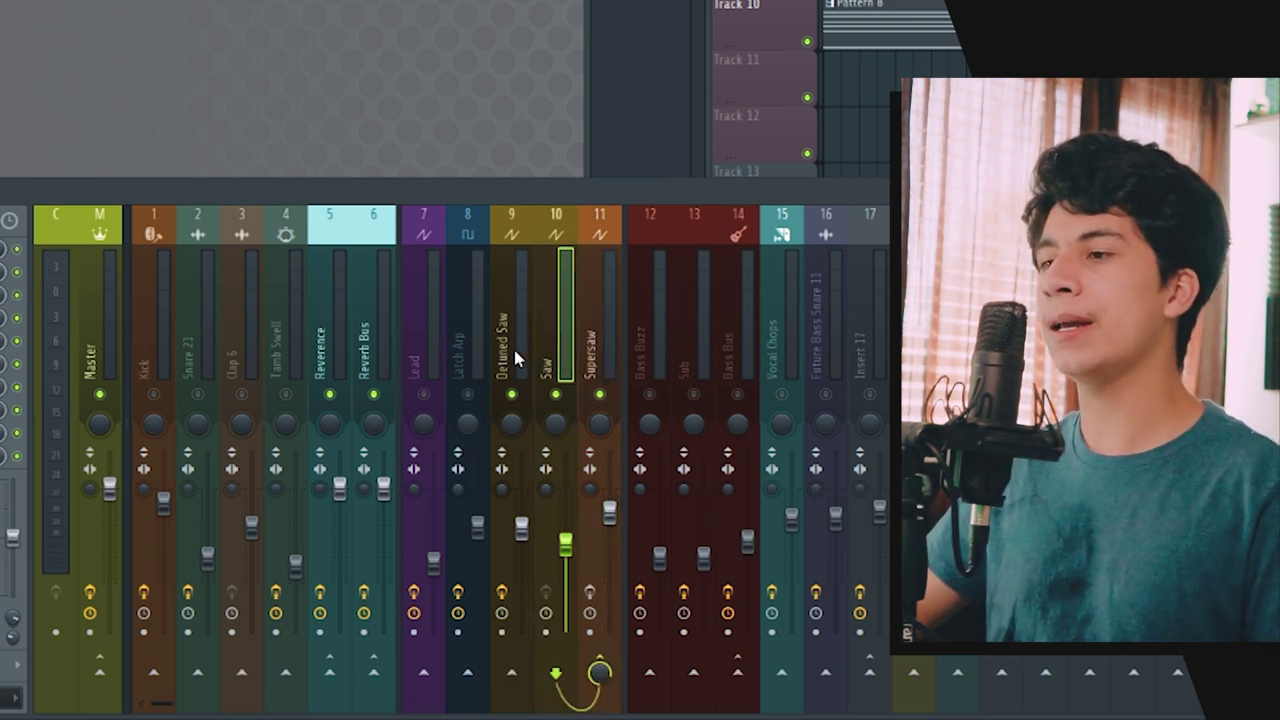
{"action": "left_click", "coordinate": [510, 313]}
{"action": "left_click", "coordinate": [546, 315]}
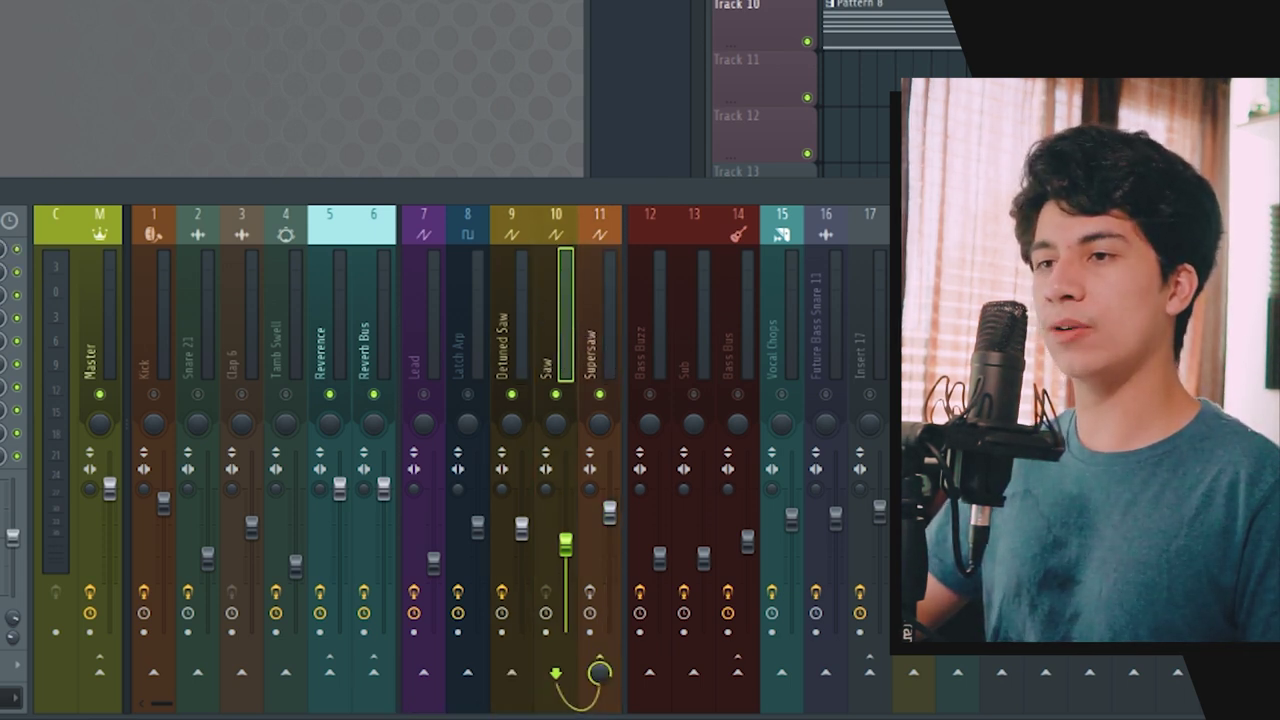
{"action": "left_click", "coordinate": [612, 315]}
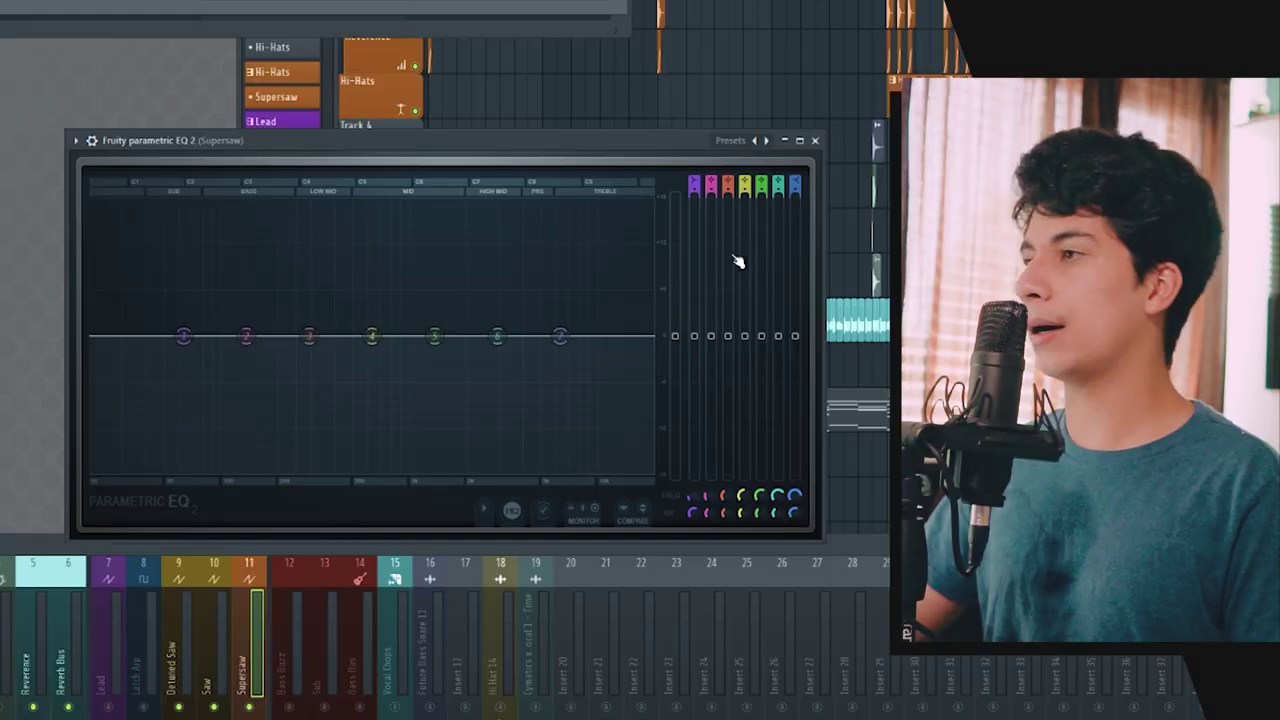
Step: Load the 20Hz + 18kHz cut preset in the Supersaw track's Fruity Parametric EQ 2 and sweep its low-cut band during playback
{"action": "left_click", "coordinate": [756, 141]}
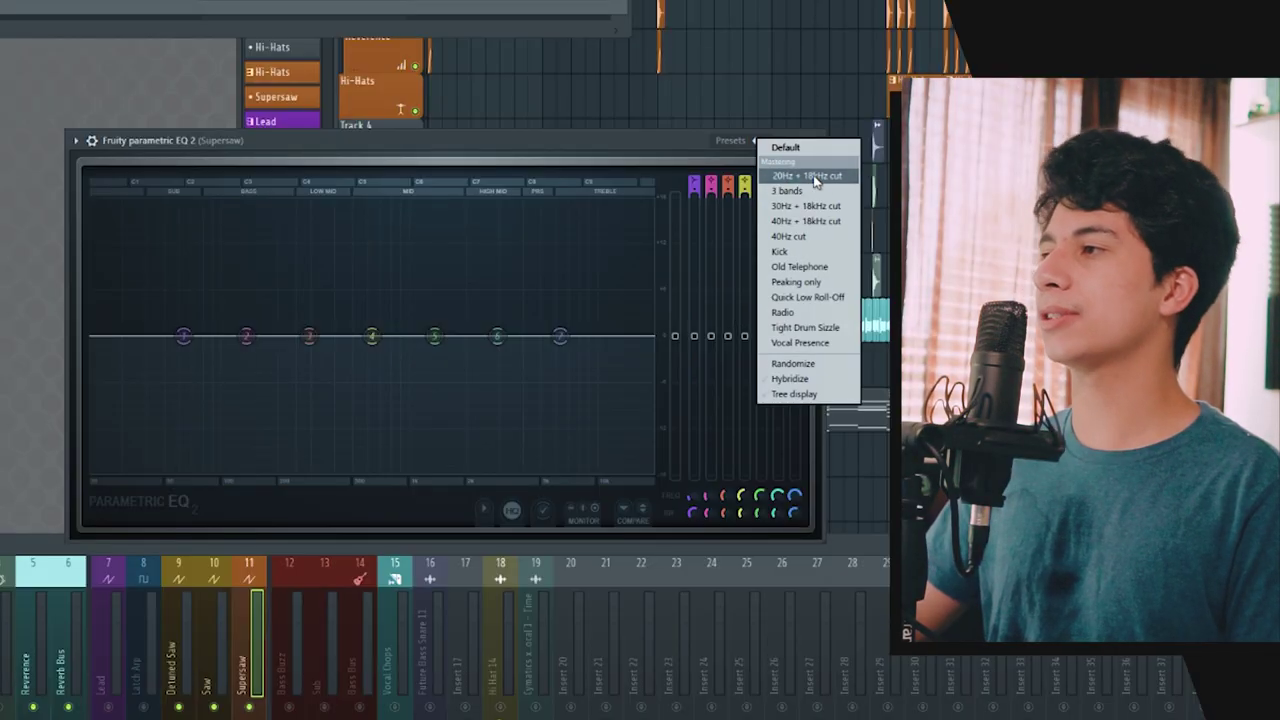
{"action": "left_click", "coordinate": [788, 181]}
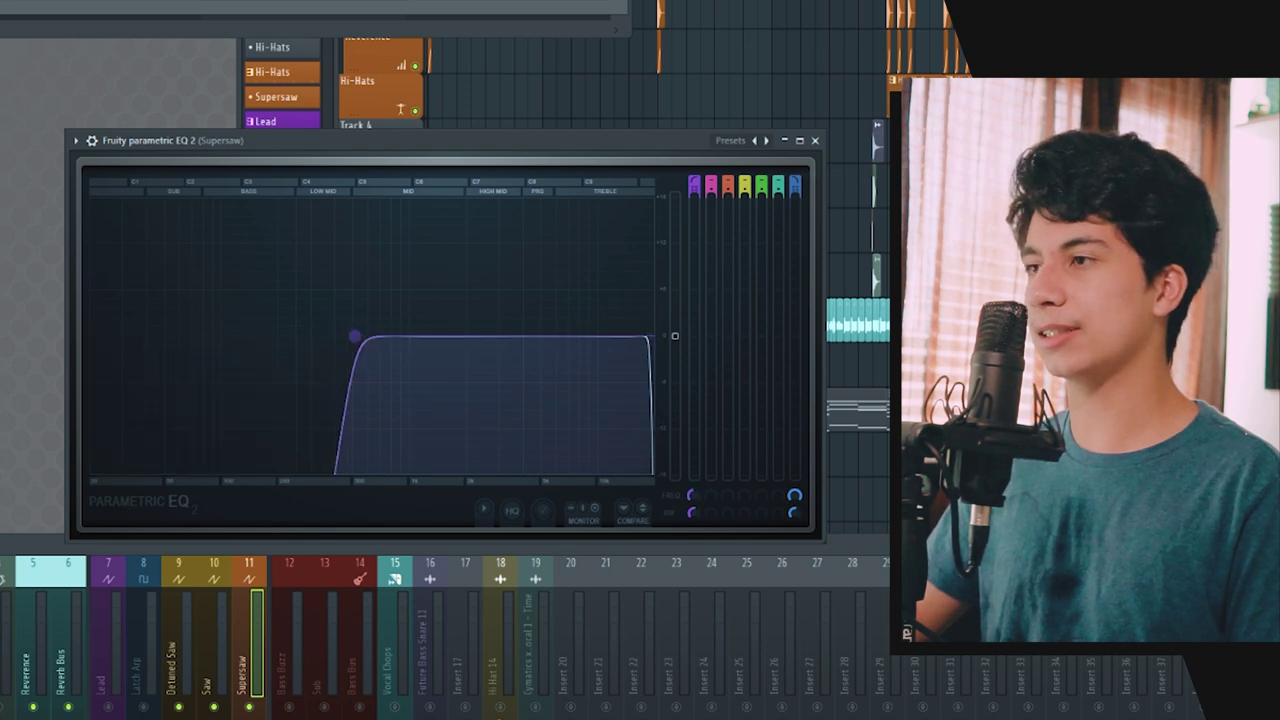
{"action": "left_click_drag", "start_coordinate": [157, 329], "coordinate": [250, 327]}
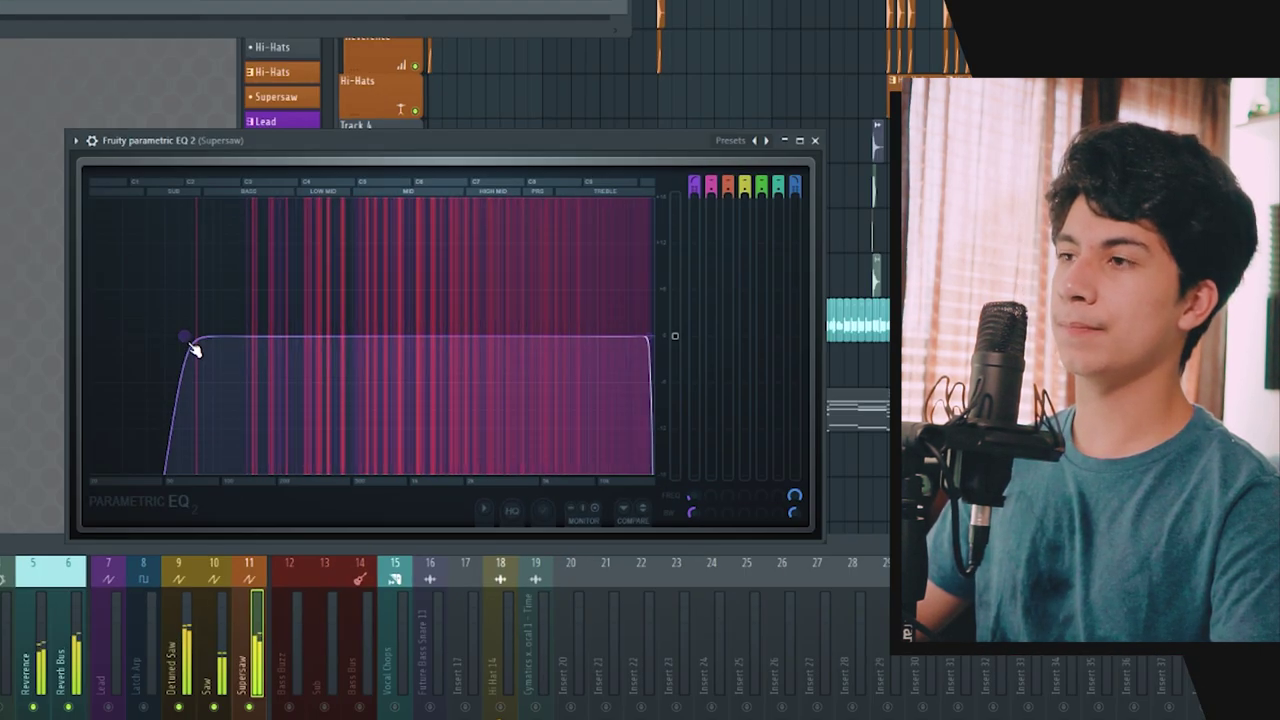
{"action": "left_click_drag", "start_coordinate": [191, 346], "coordinate": [63, 342]}
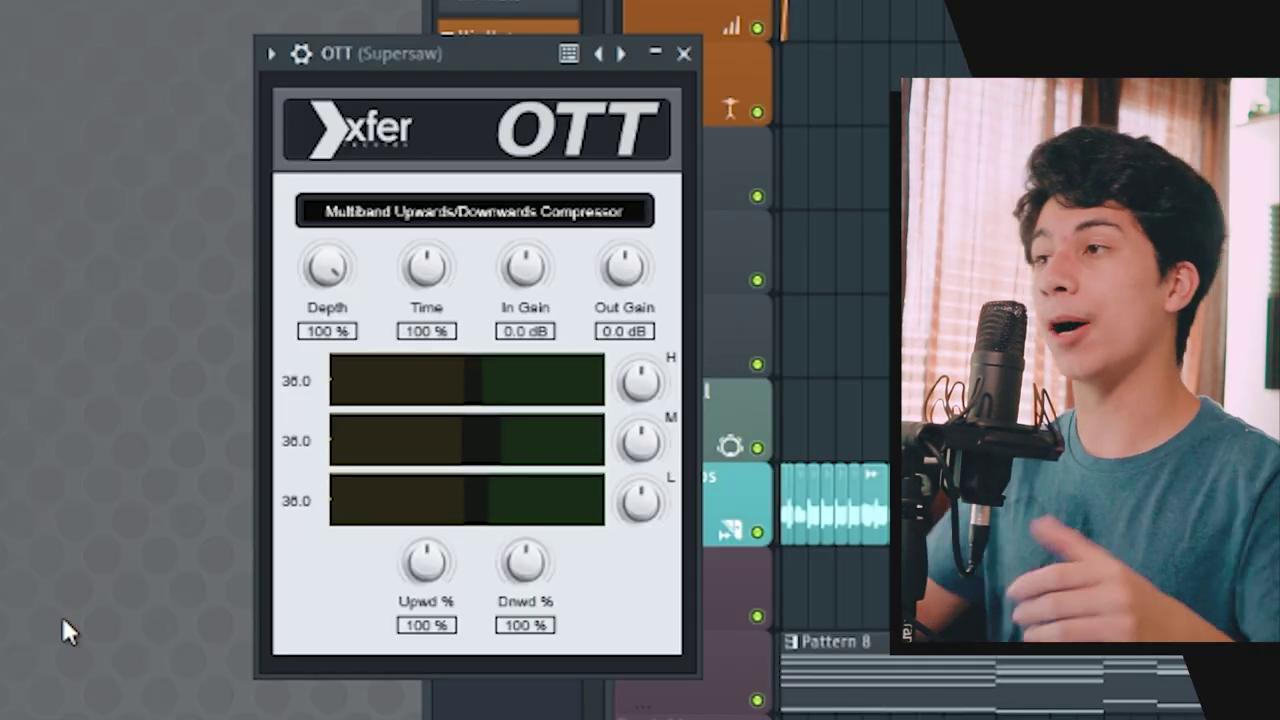
Step: Listen to the chords through the OTT compressor on the Supersaw track, including within the playlist arrangement
{"action": "key", "text": "space"}
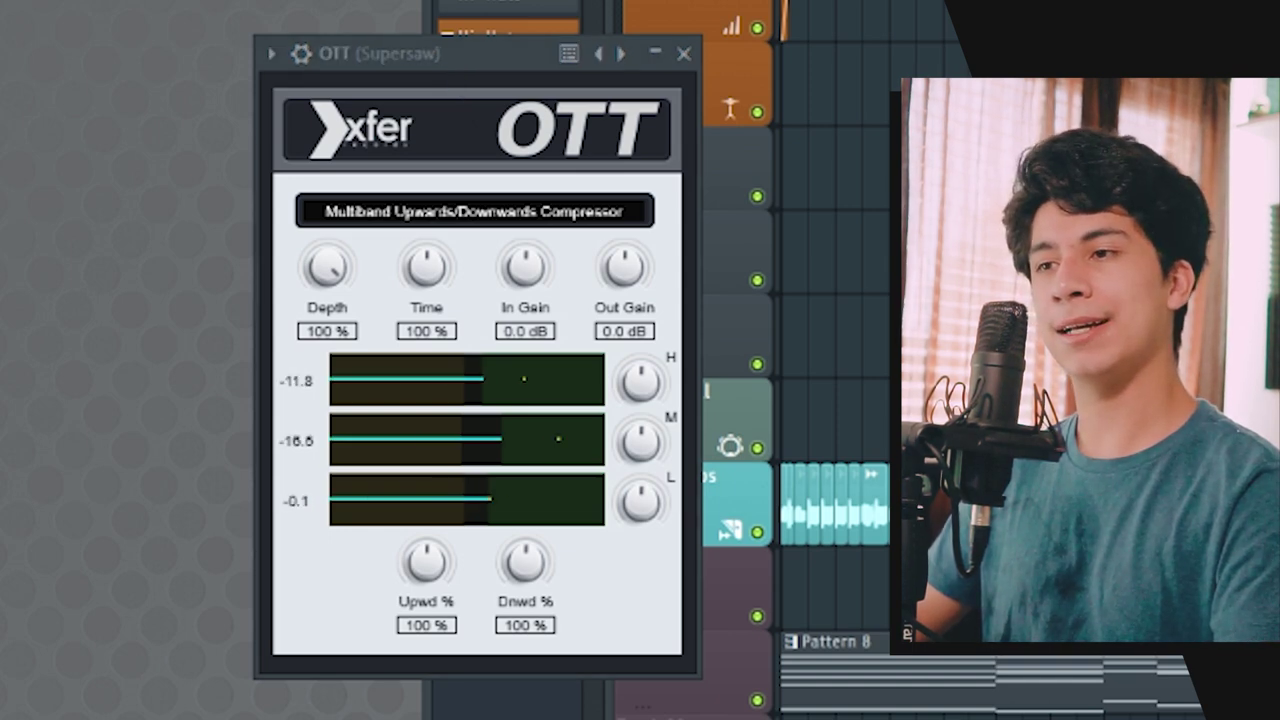
{"action": "key", "text": "space"}
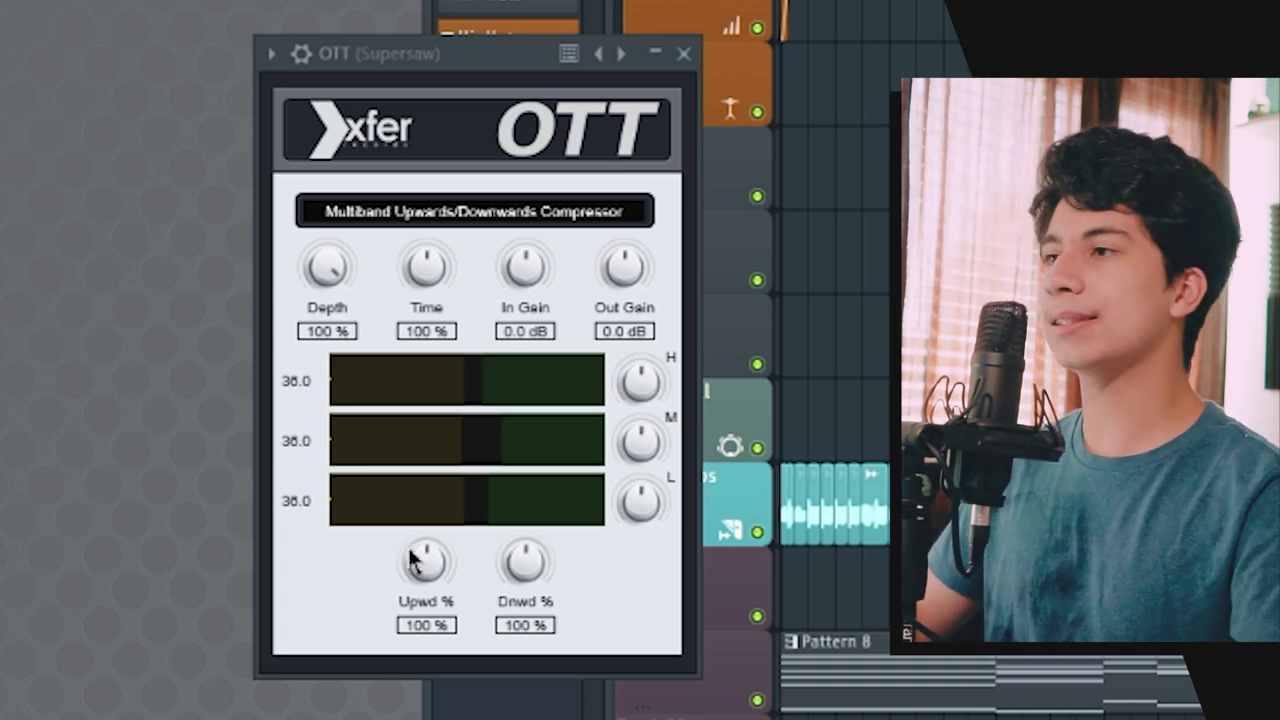
{"action": "key", "text": "space"}
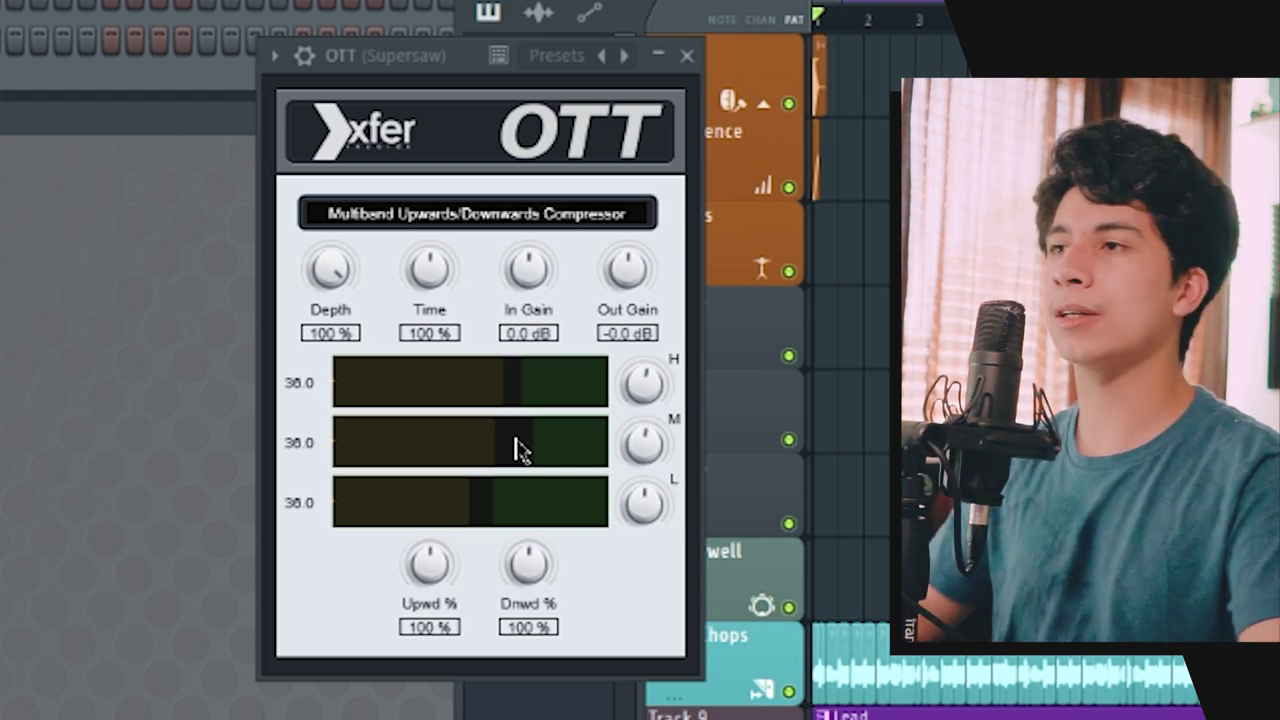
{"action": "key", "text": "space"}
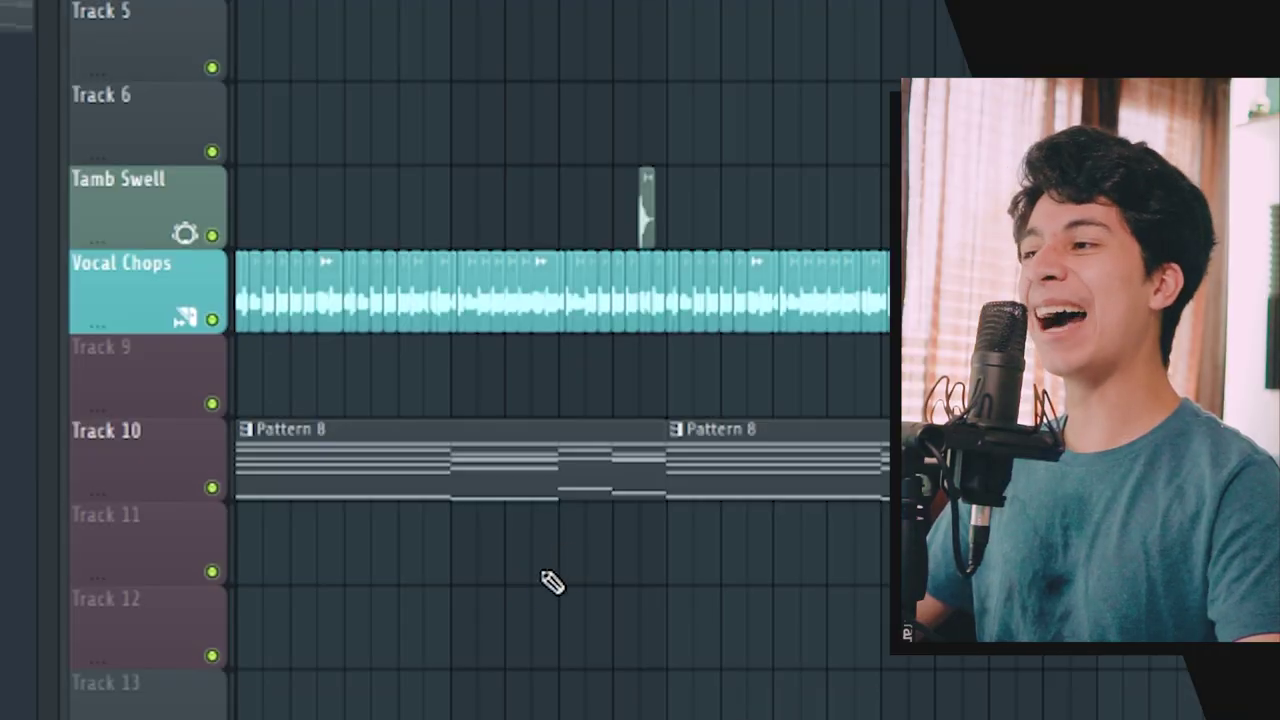
{"action": "key", "text": "space"}
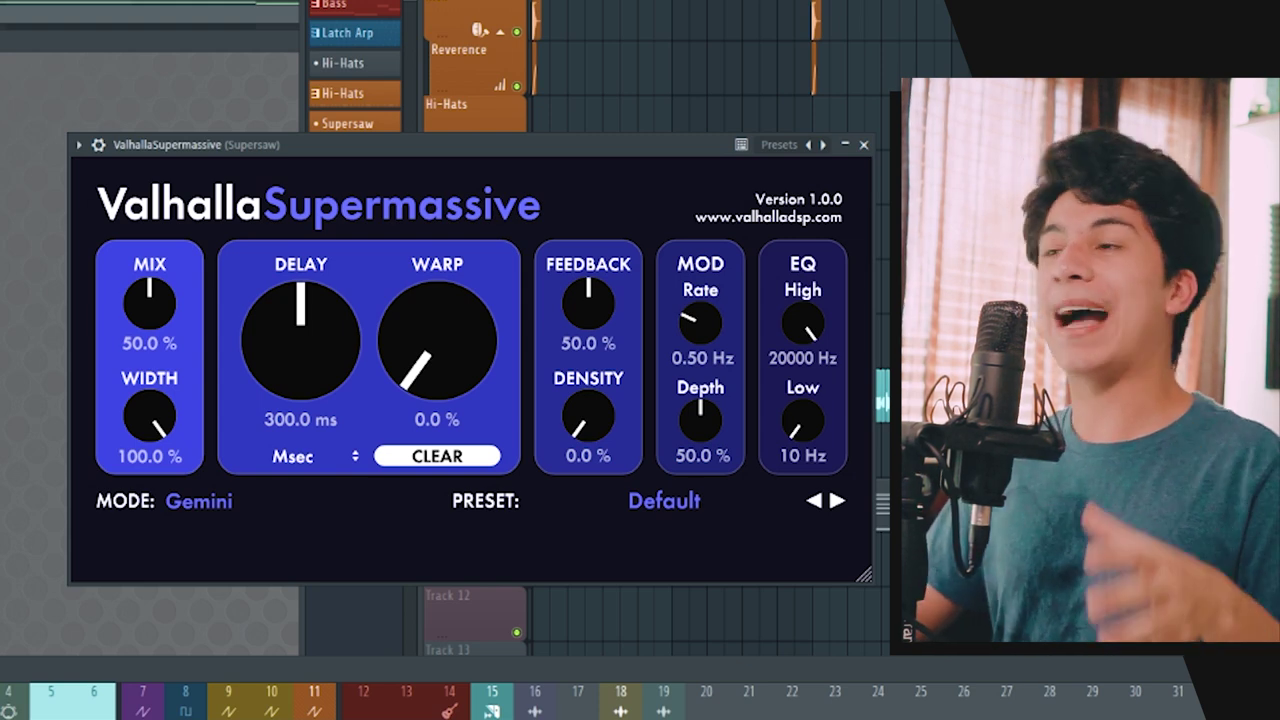
Step: Load the LostSaucer reverb preset in the Supersaw track's ValhallaSupermassive
{"action": "left_click", "coordinate": [664, 501]}
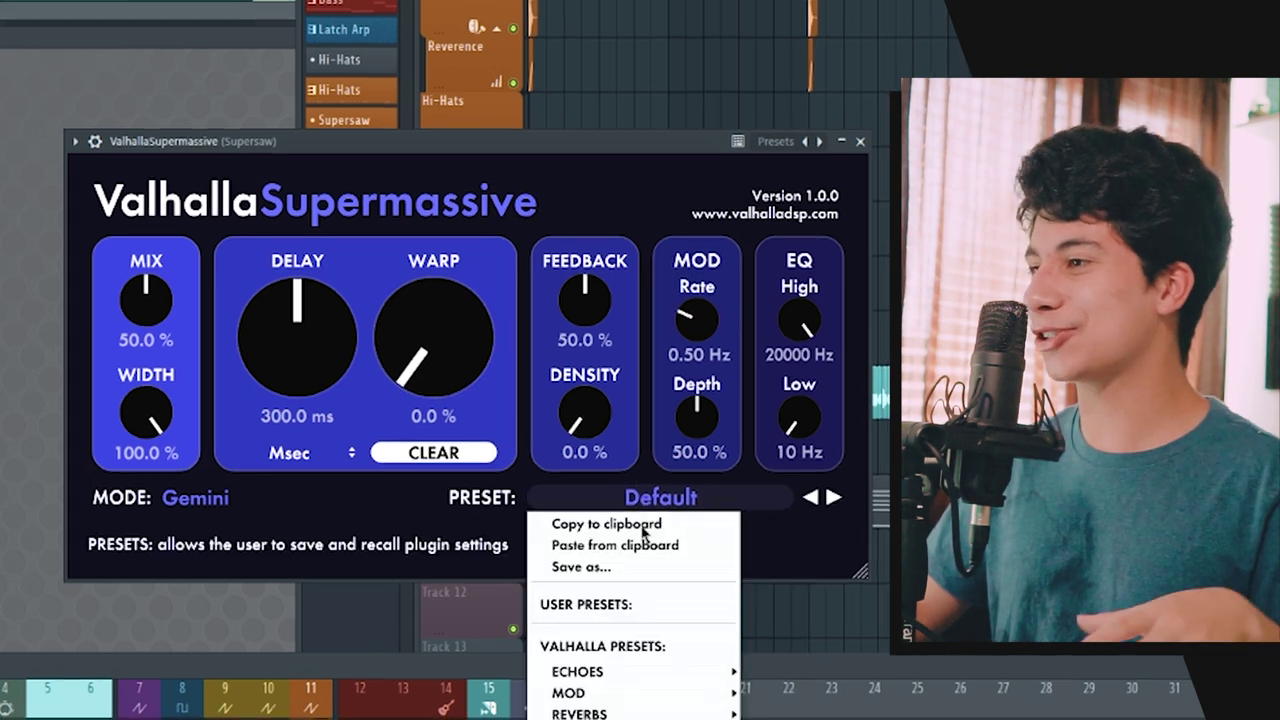
{"action": "mouse_move", "coordinate": [626, 719]}
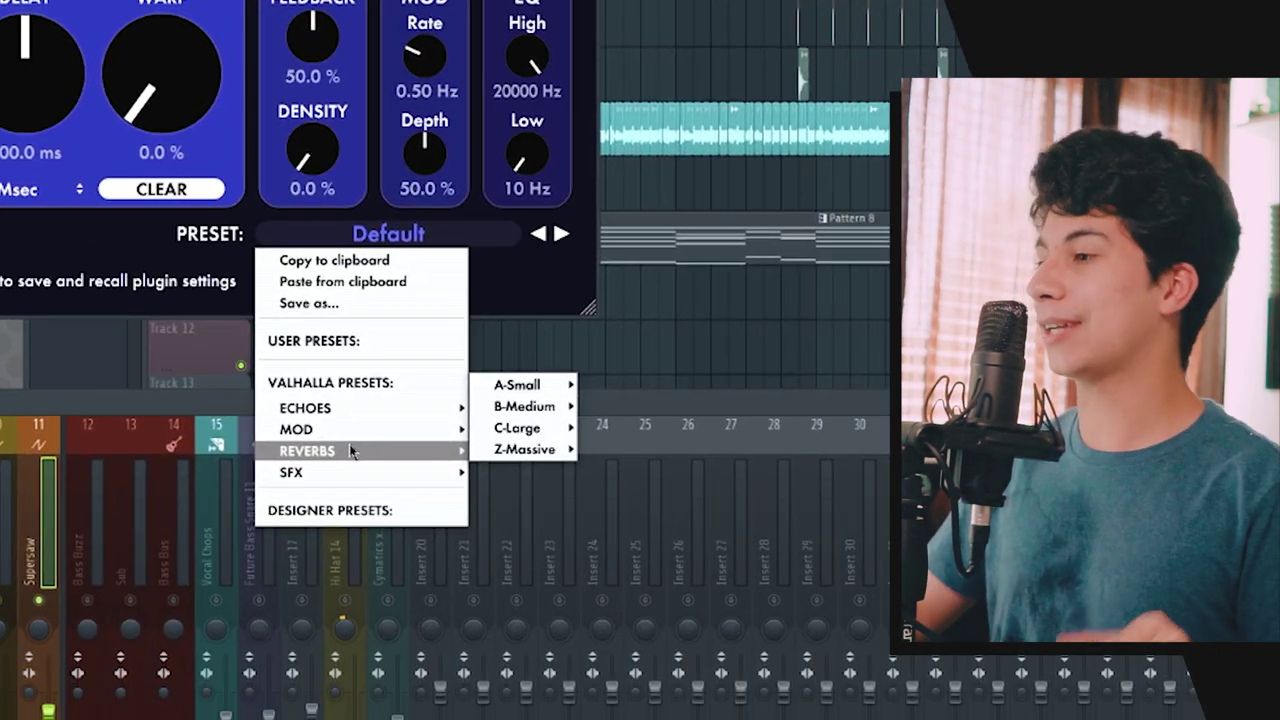
{"action": "mouse_move", "coordinate": [522, 407]}
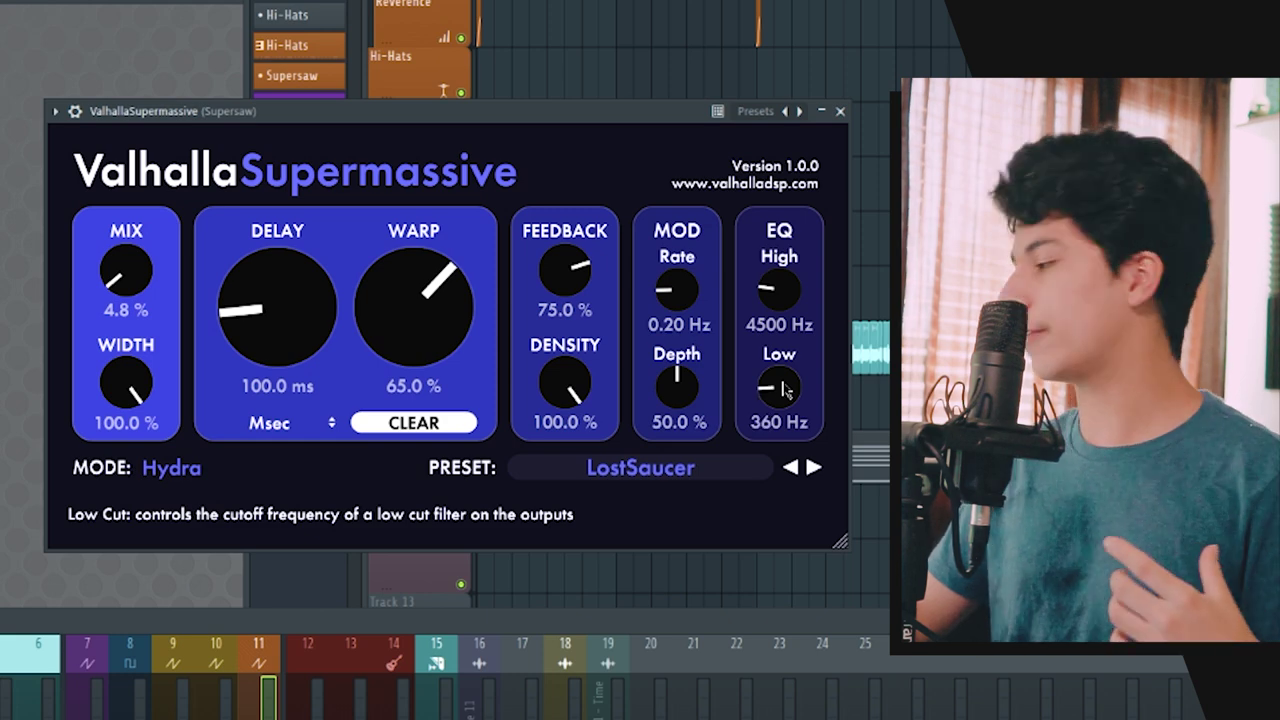
Step: Set ValhallaSupermassive's mix to 6 % on the Supersaw track and listen to the chords in the arrangement
{"action": "left_click", "coordinate": [128, 309]}
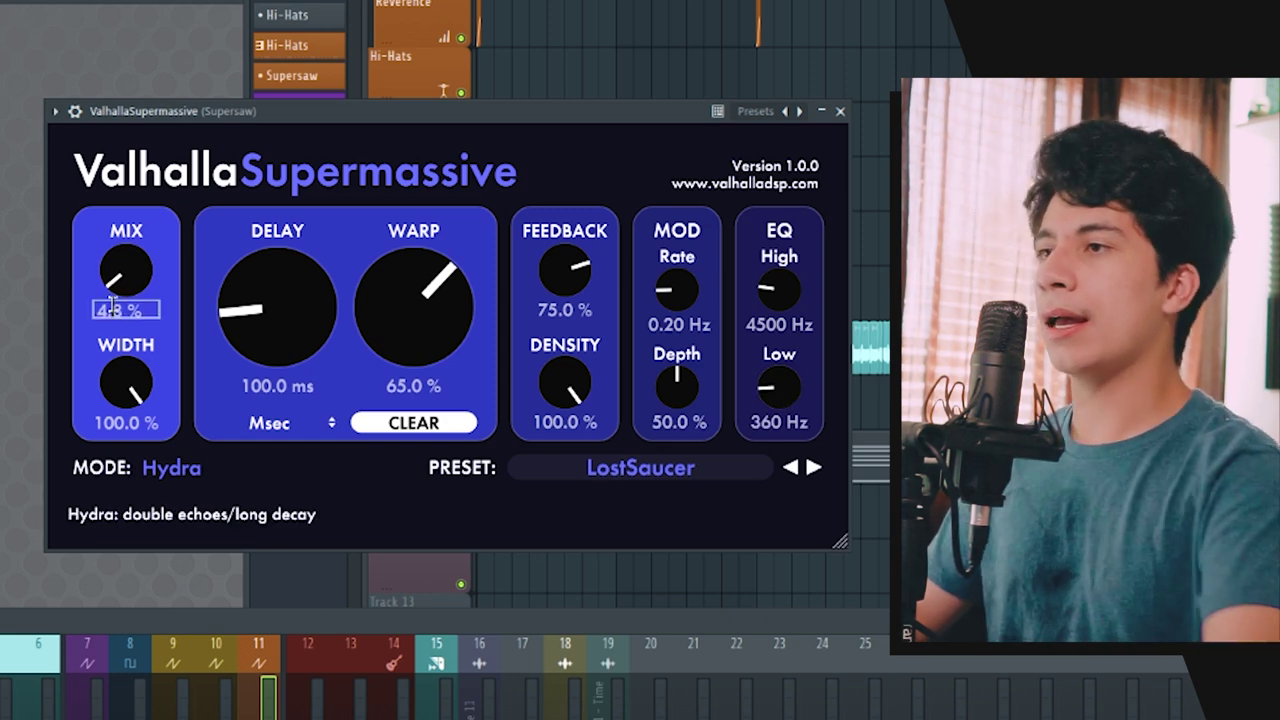
{"action": "type", "text": "6"}
{"action": "key", "text": "Return"}
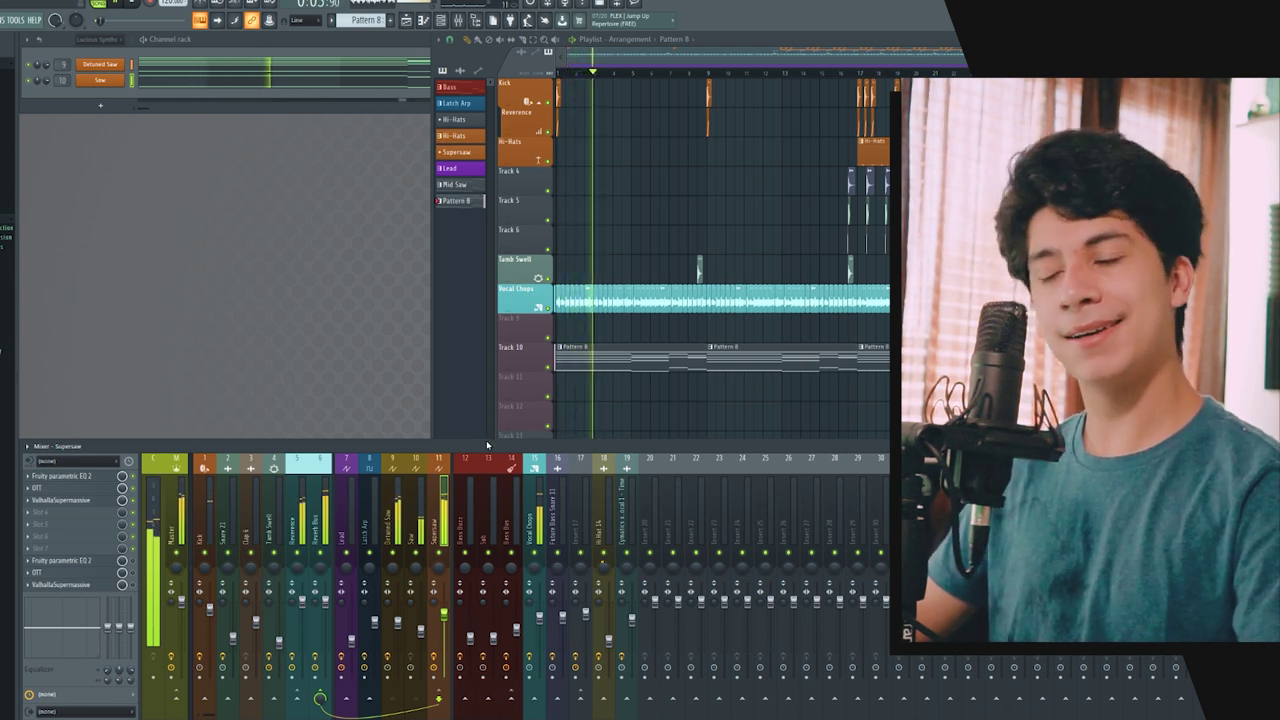
{"action": "key", "text": "space"}
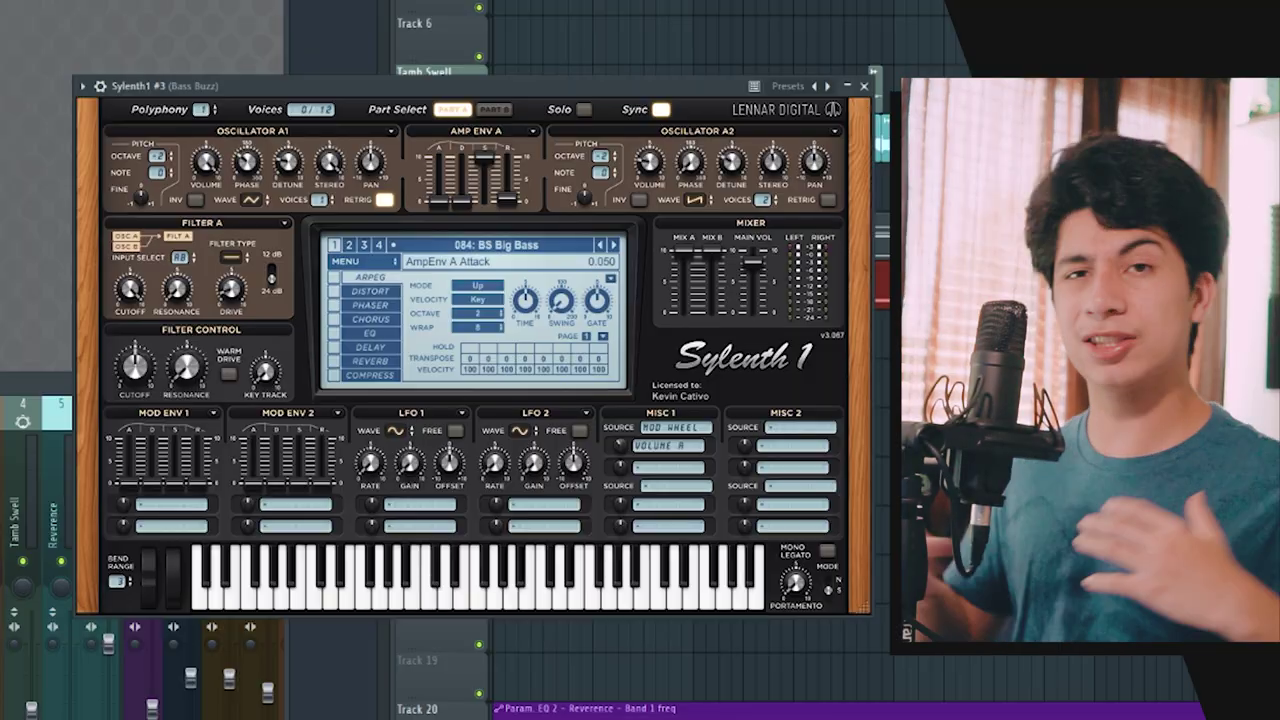
Step: Check the preset list of the Bass Buzz Sylenth1, and play back the Sylenth1 #4 bass notes in the piano roll
{"action": "left_click", "coordinate": [520, 245]}
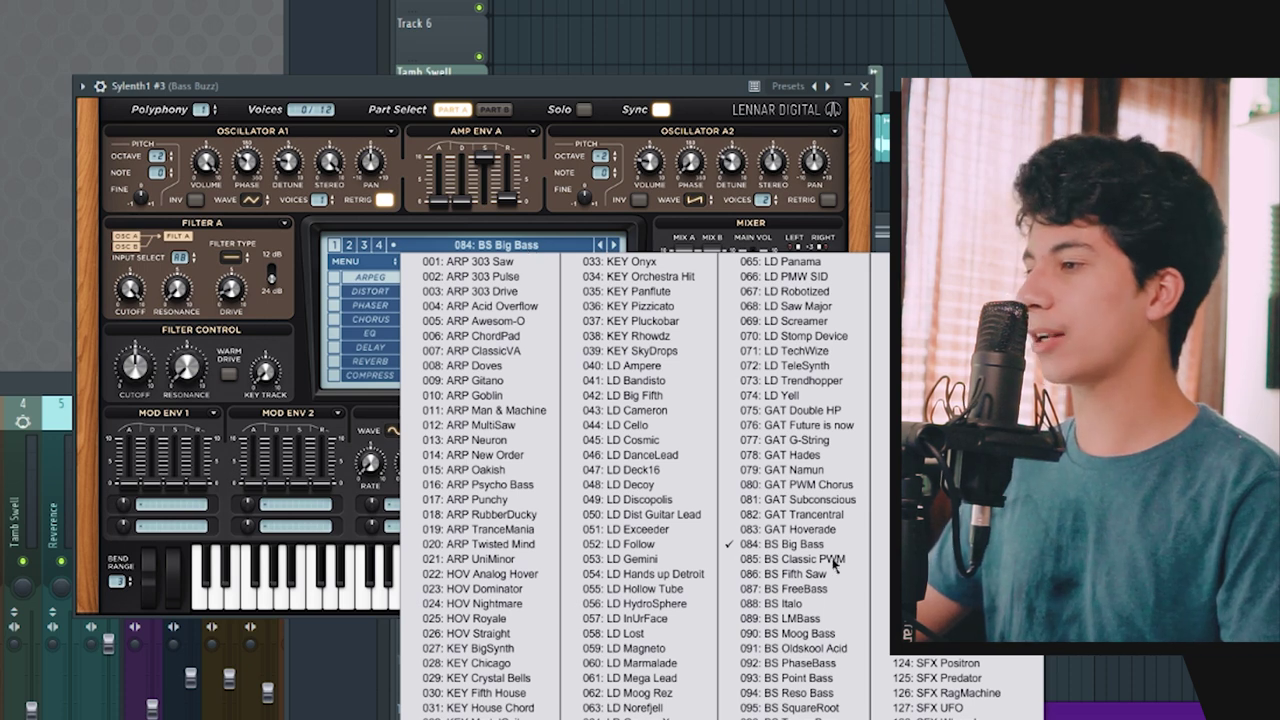
{"action": "left_click", "coordinate": [583, 83]}
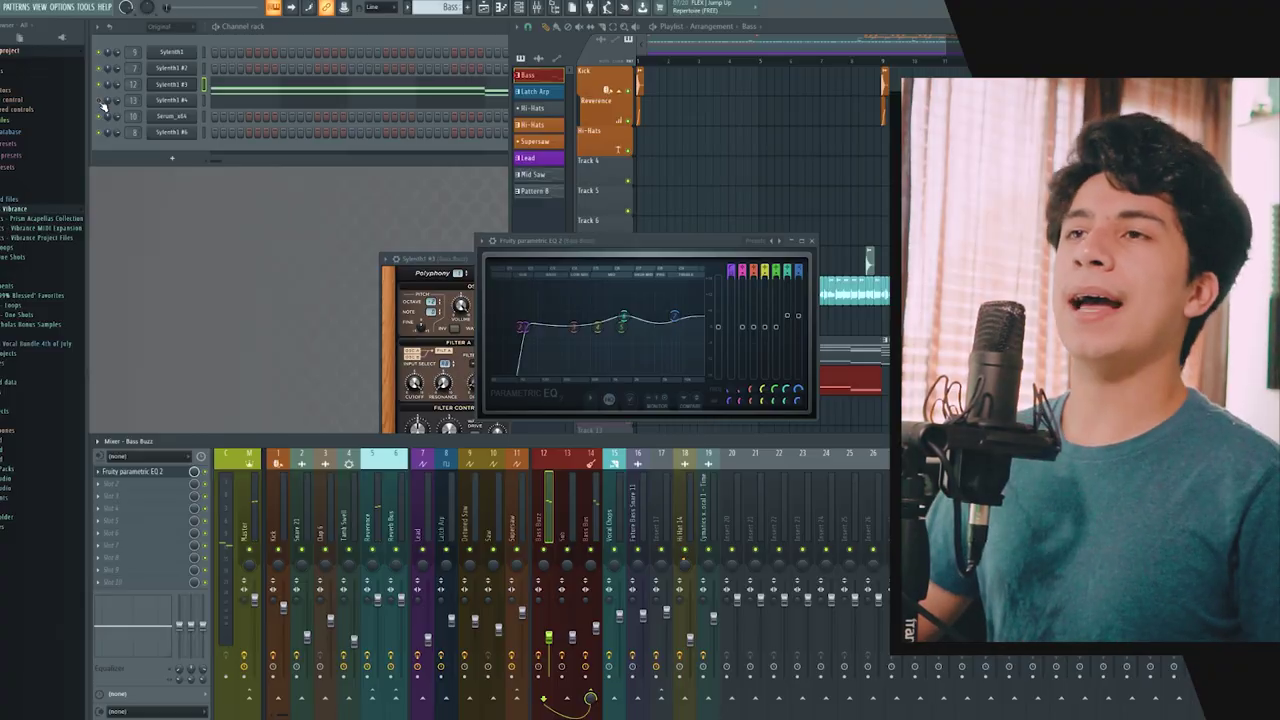
{"action": "left_click", "coordinate": [216, 102]}
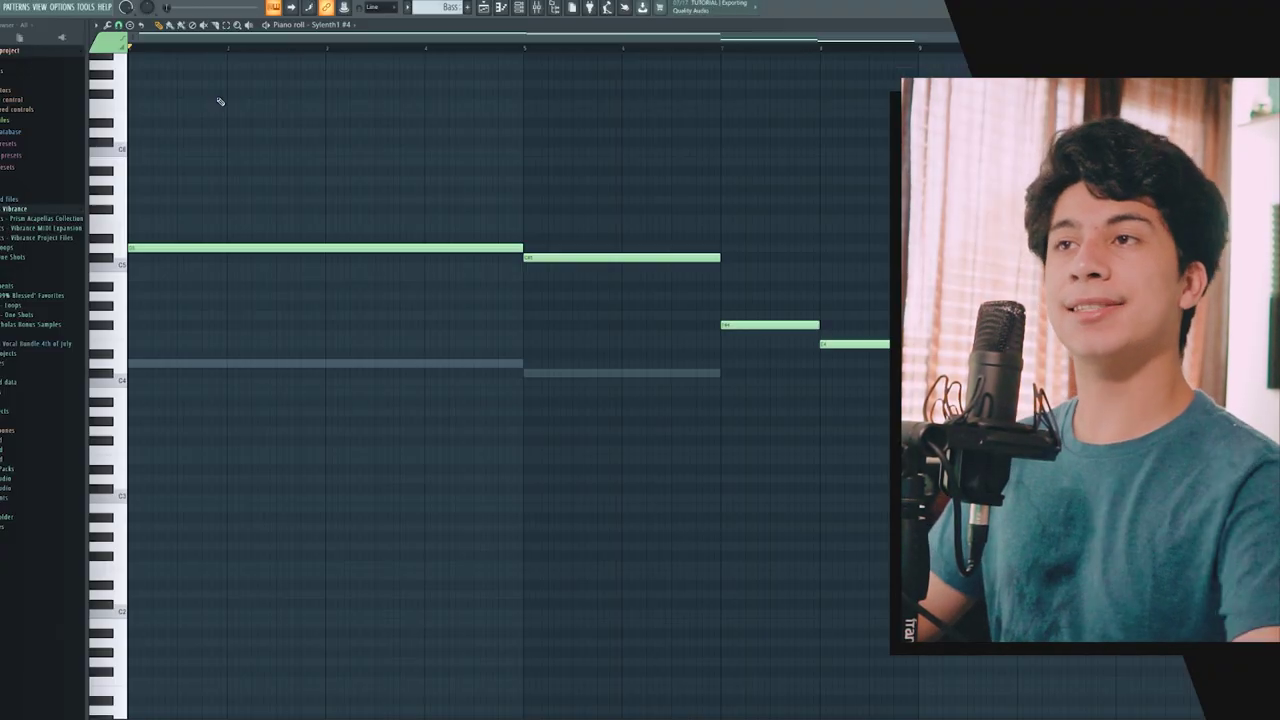
{"action": "key", "text": "space"}
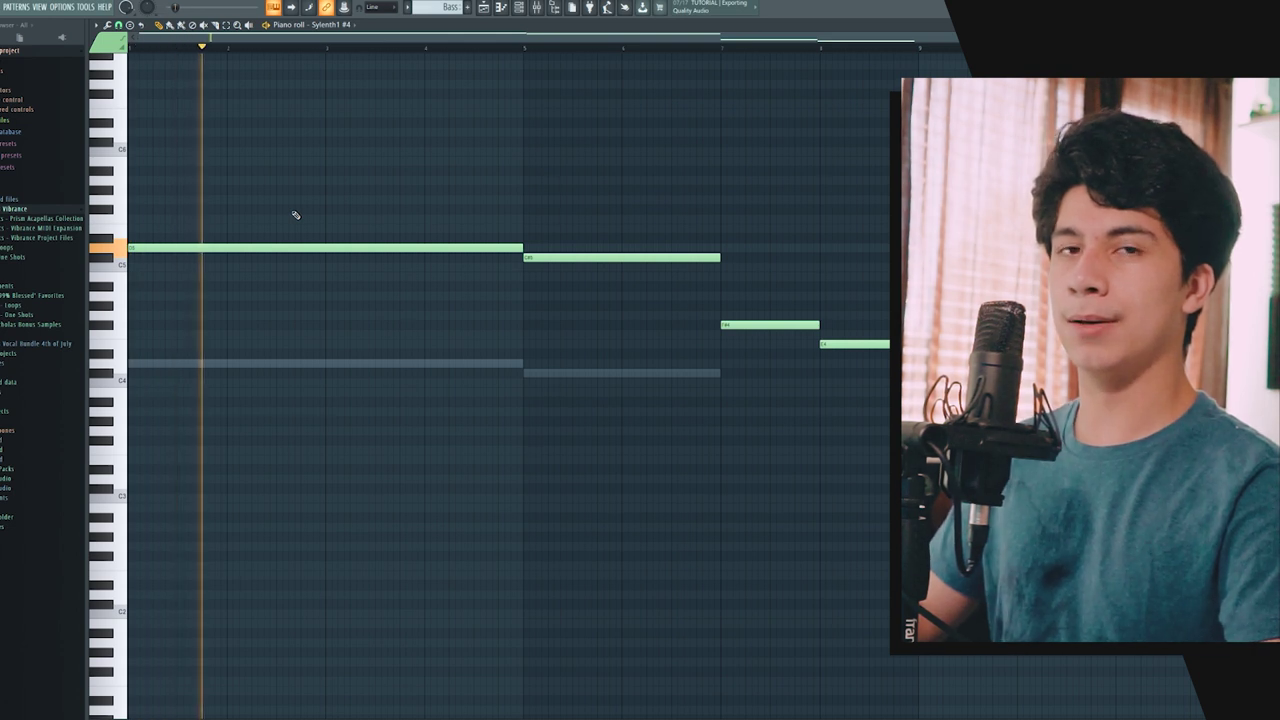
{"action": "key", "text": "space"}
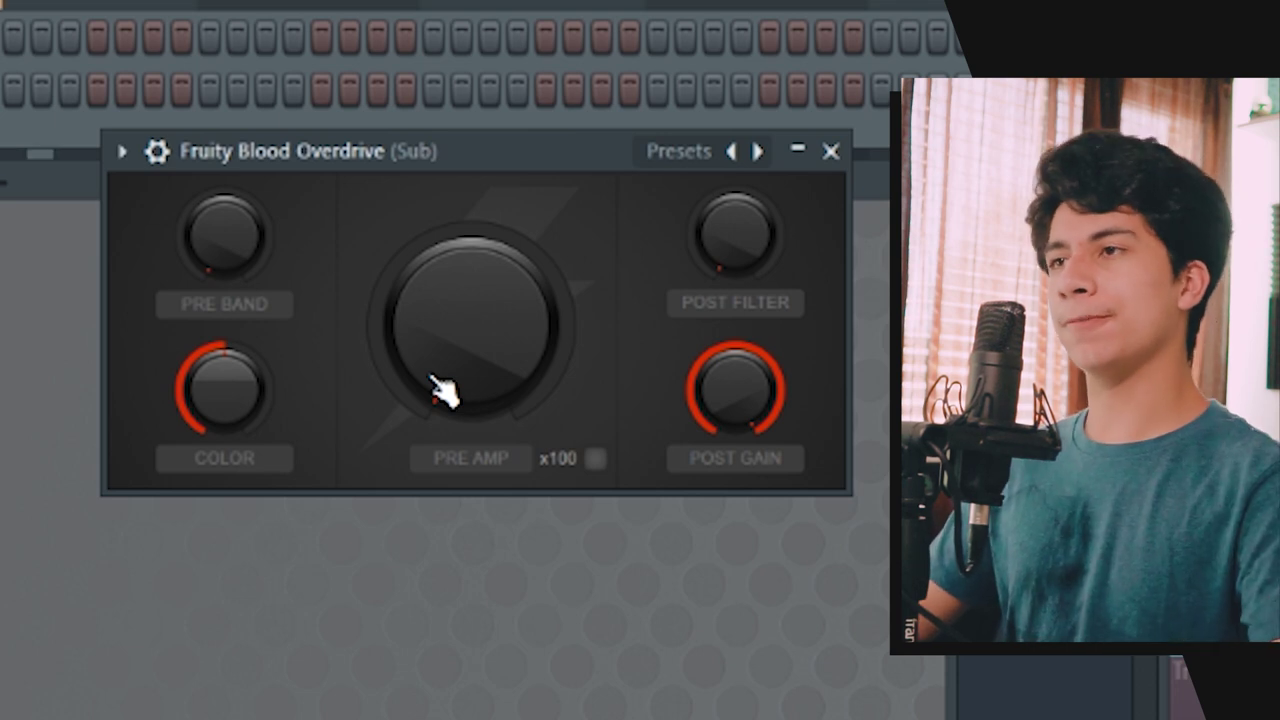
Step: Raise the pre-amp amount of Fruity Blood Overdrive on the Sub track
{"action": "left_click_drag", "start_coordinate": [480, 389], "coordinate": [480, 347]}
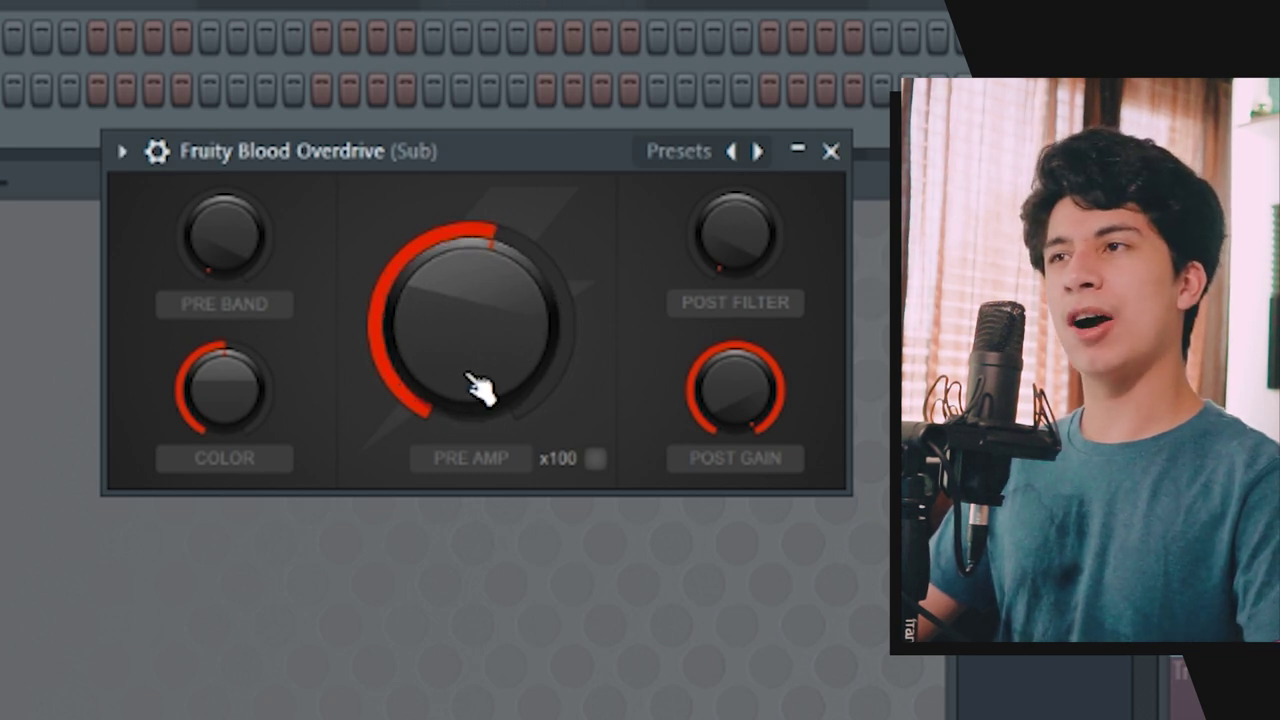
{"action": "left_click_drag", "start_coordinate": [480, 347], "coordinate": [486, 308]}
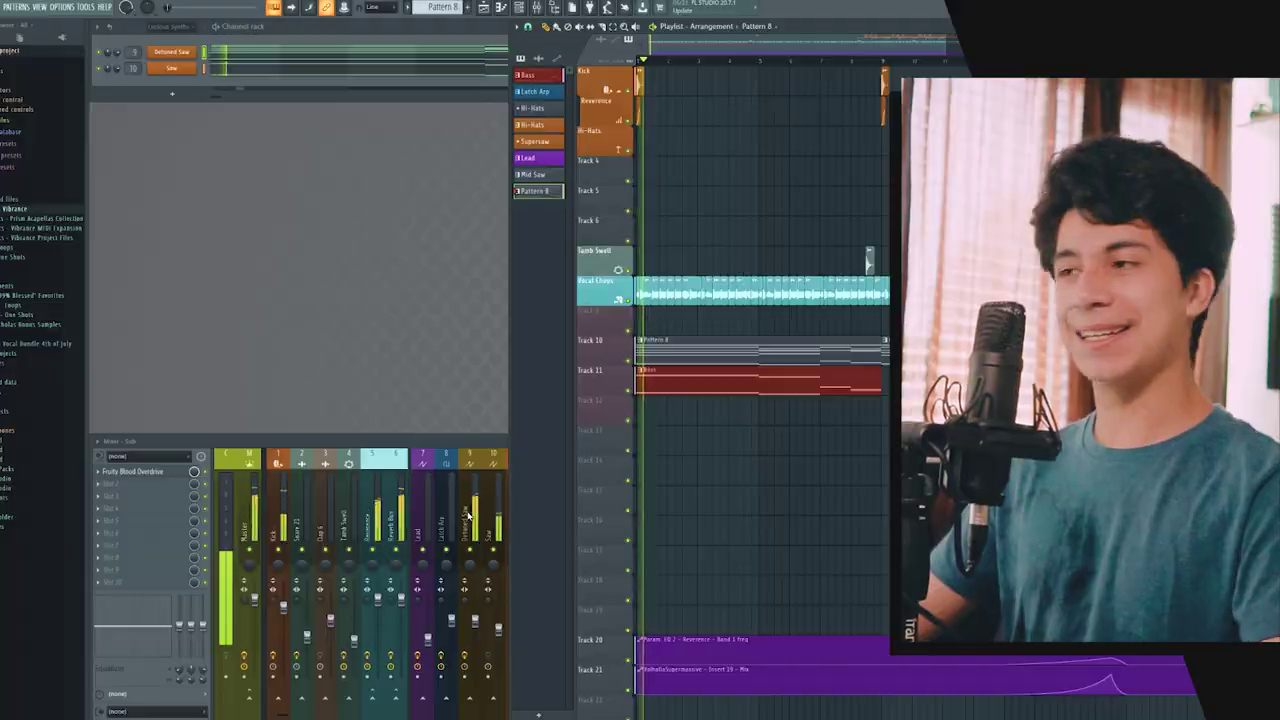
Step: Check the bass tracks in the mixer while the chords and bass play together, and bring up the Bass pattern from its playlist clip
{"action": "left_click_drag", "start_coordinate": [509, 467], "coordinate": [613, 555]}
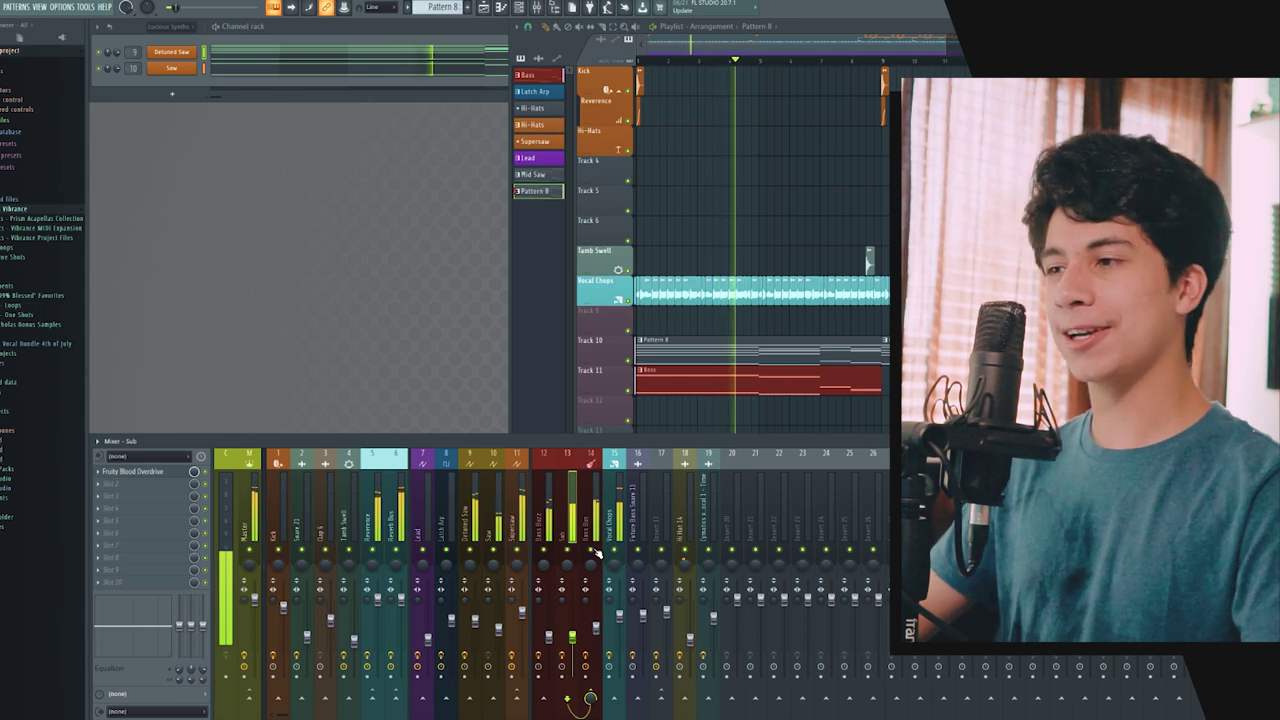
{"action": "left_click", "coordinate": [858, 370]}
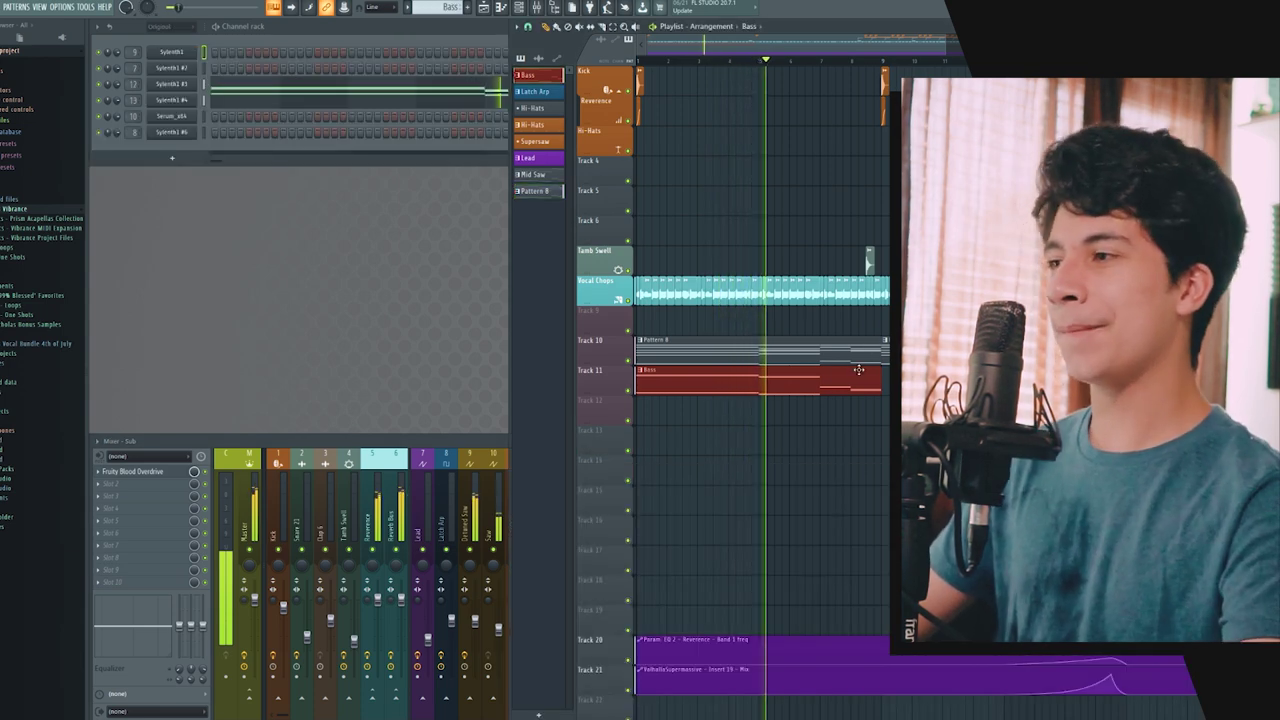